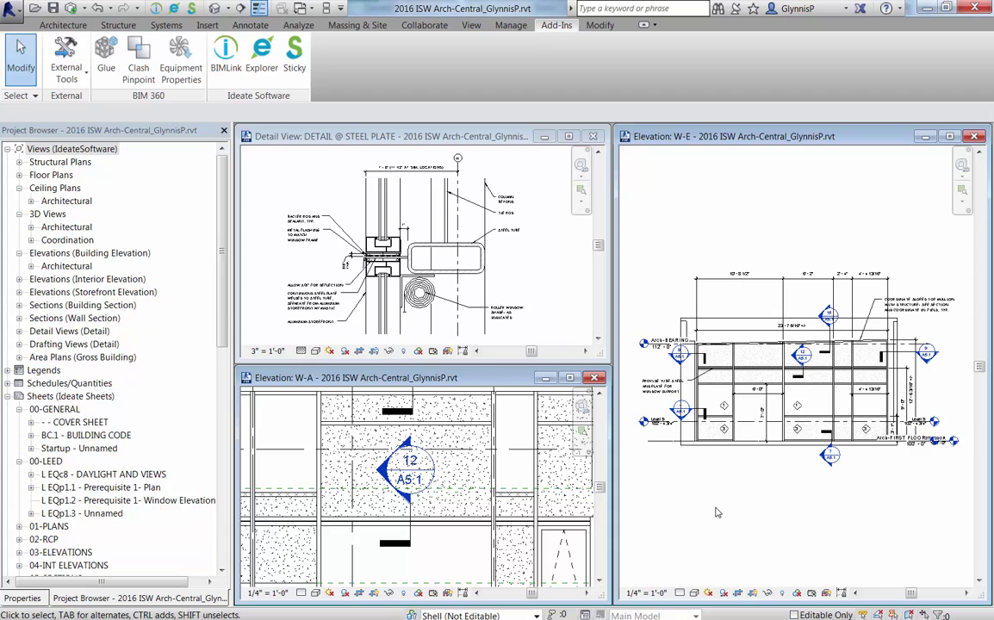
click(806, 377)
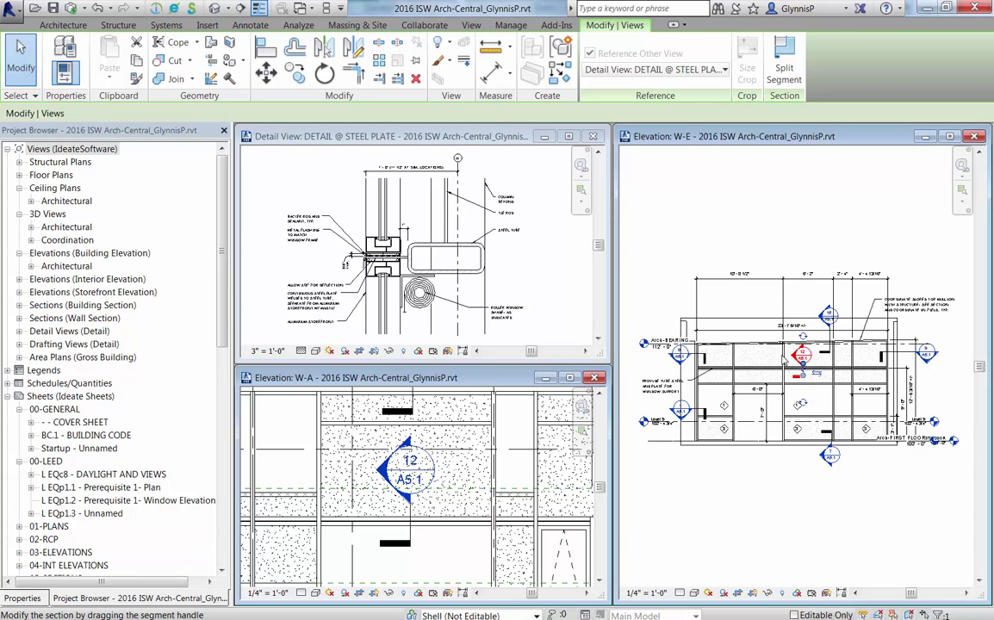
click(687, 75)
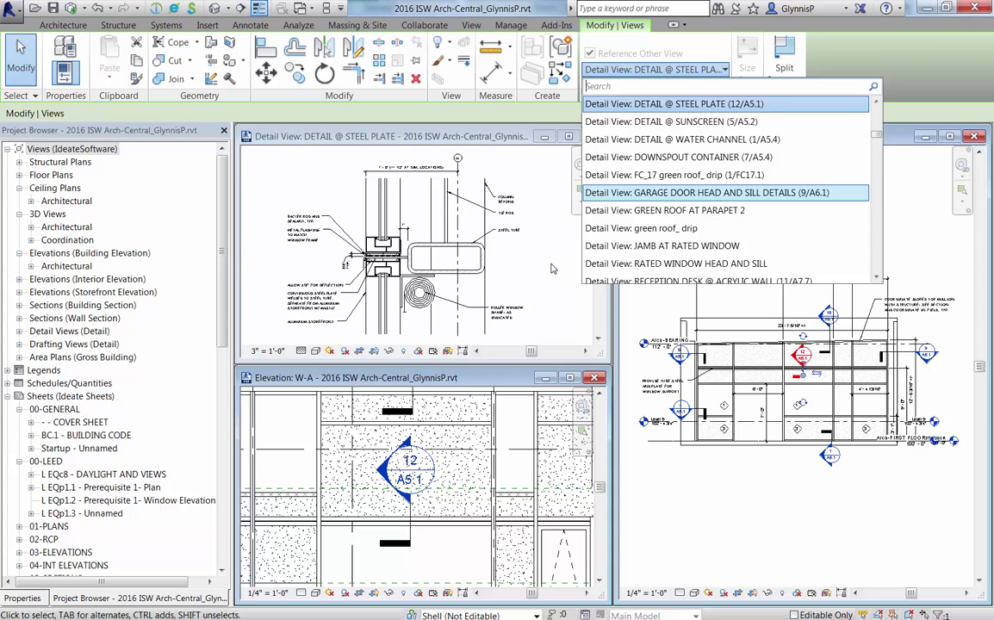
key(Escape)
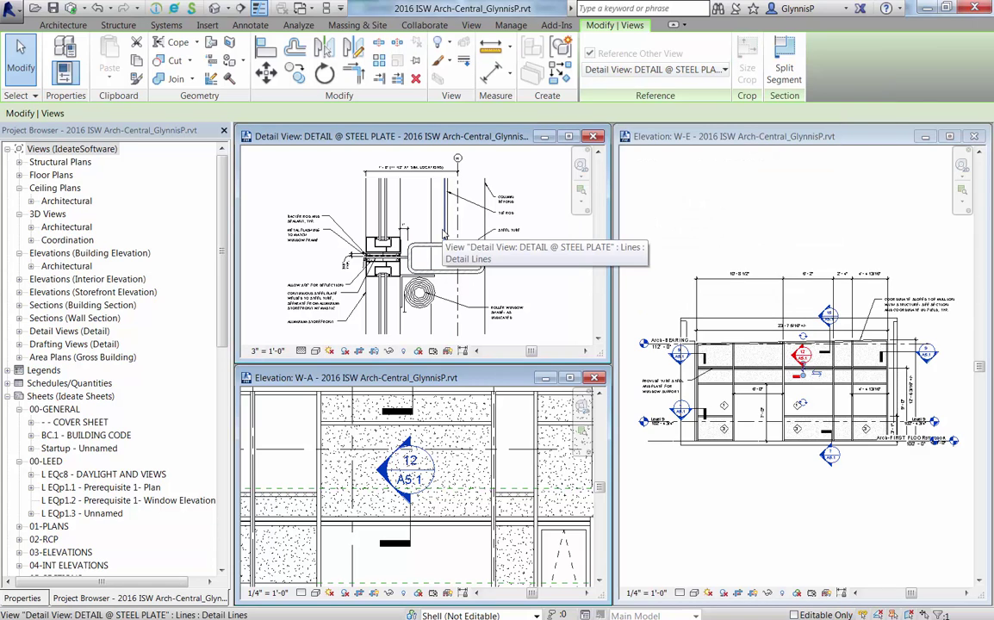
Select the 12/A5.1 callout referencing DETAIL @ STEEL PLATE in the W-A elevation.
click(411, 537)
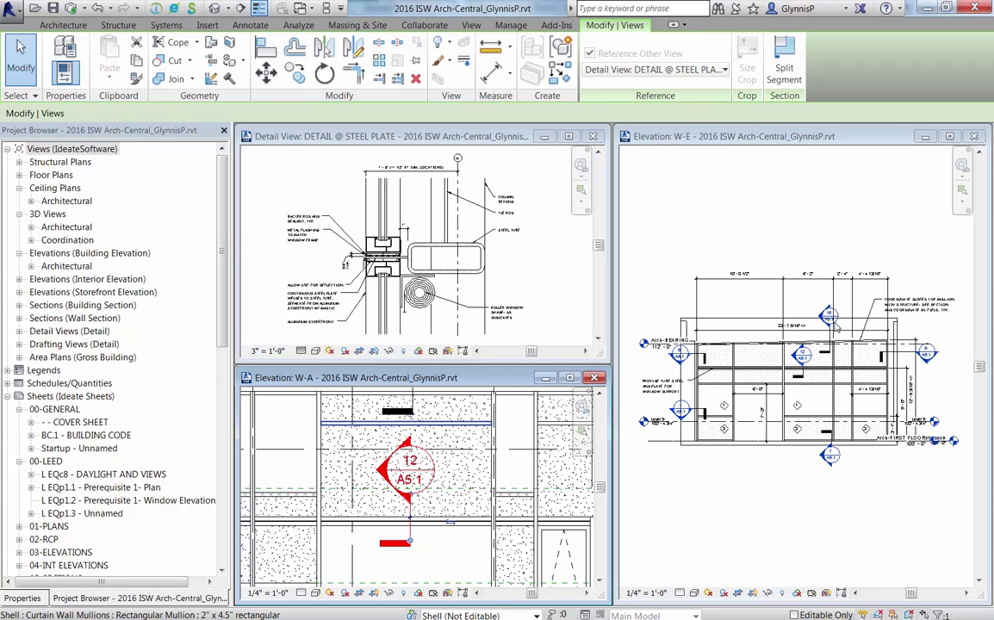
With the W-E elevation active, start Ideate BIMLink from Add-Ins and bring up its sample link files.
click(701, 187)
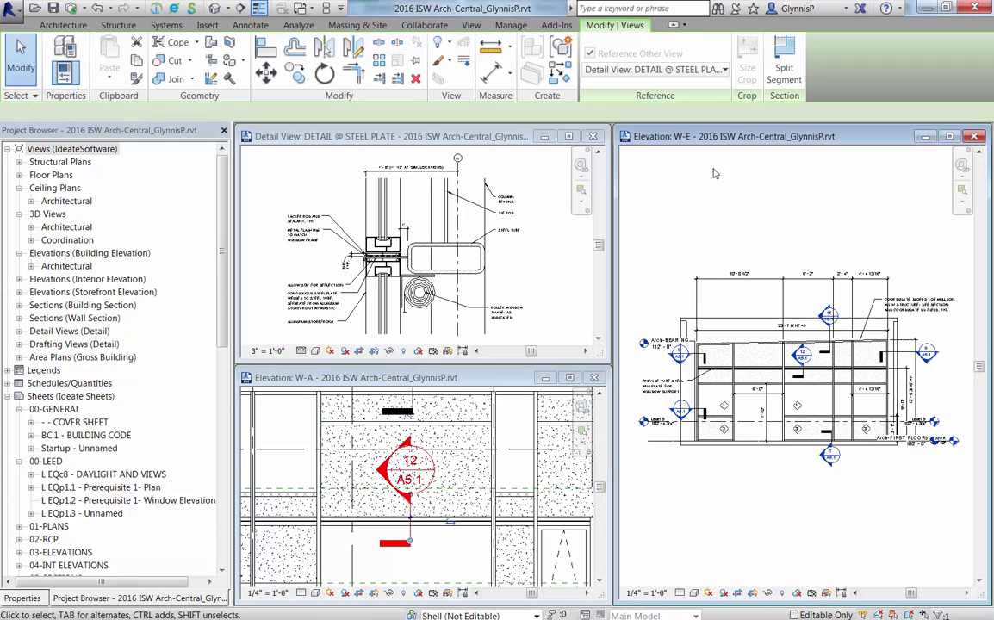
click(558, 26)
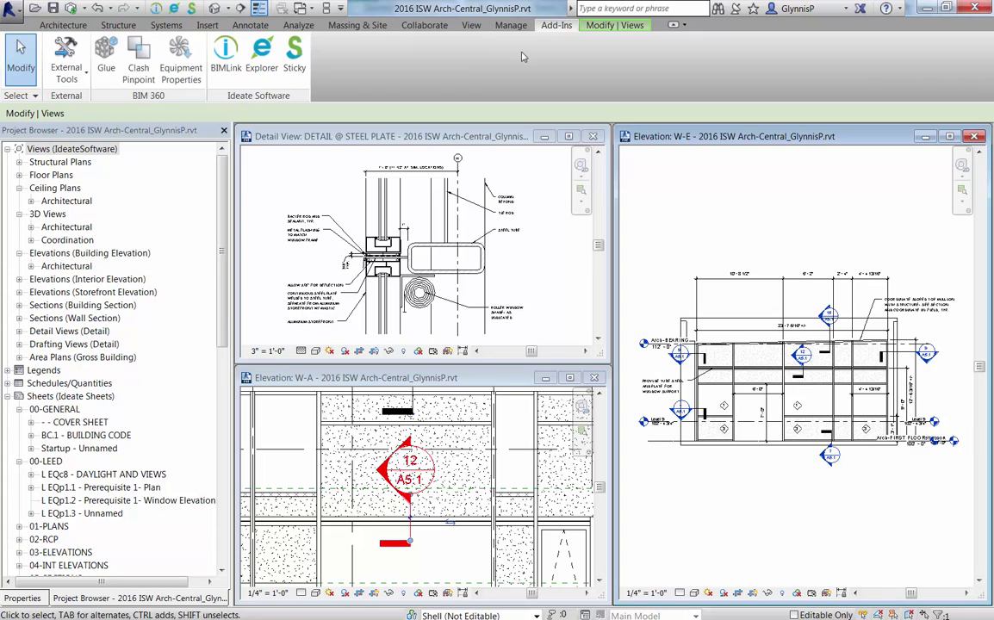
click(228, 63)
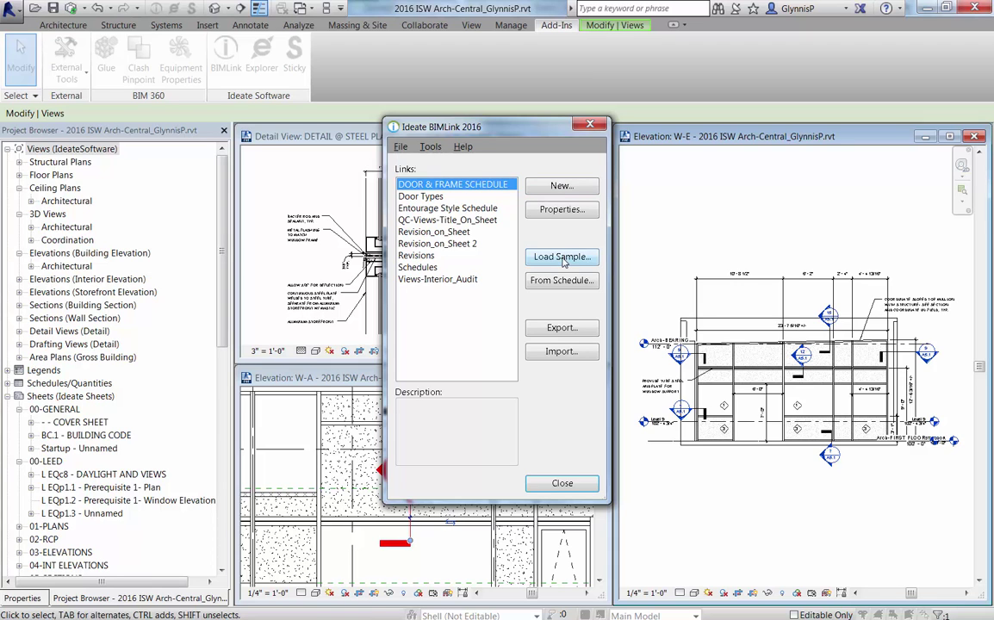
click(563, 258)
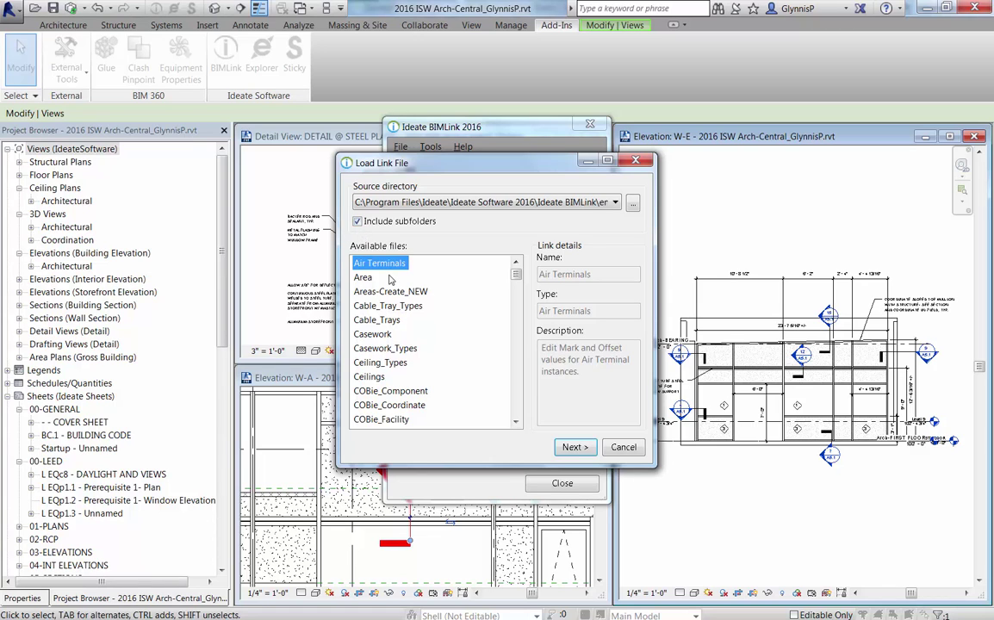
Exclude subfolders and preview descriptions of sample links from Filled_Regions through Revisions.
click(357, 222)
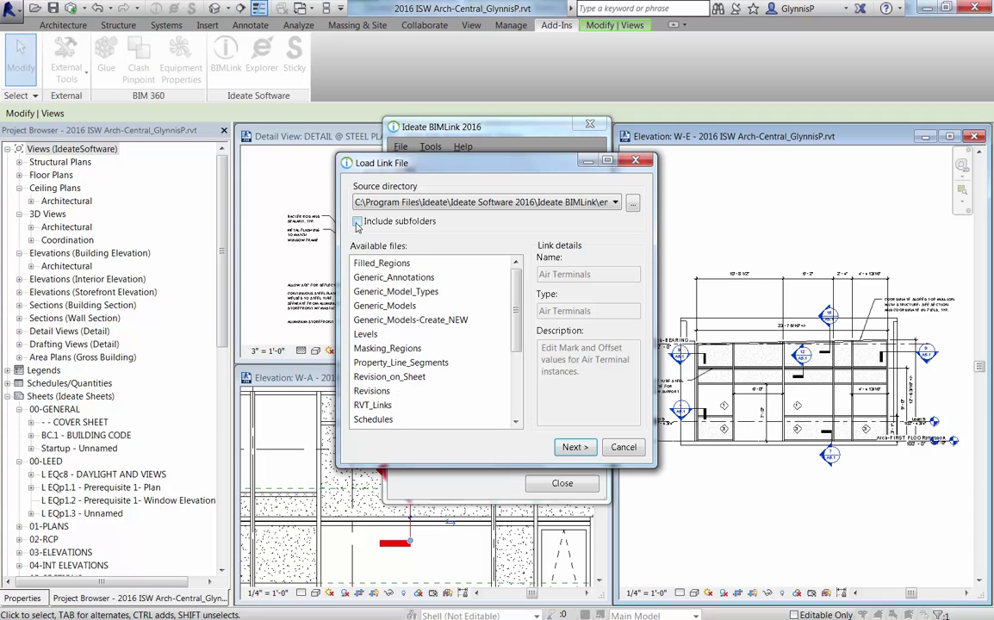
click(397, 267)
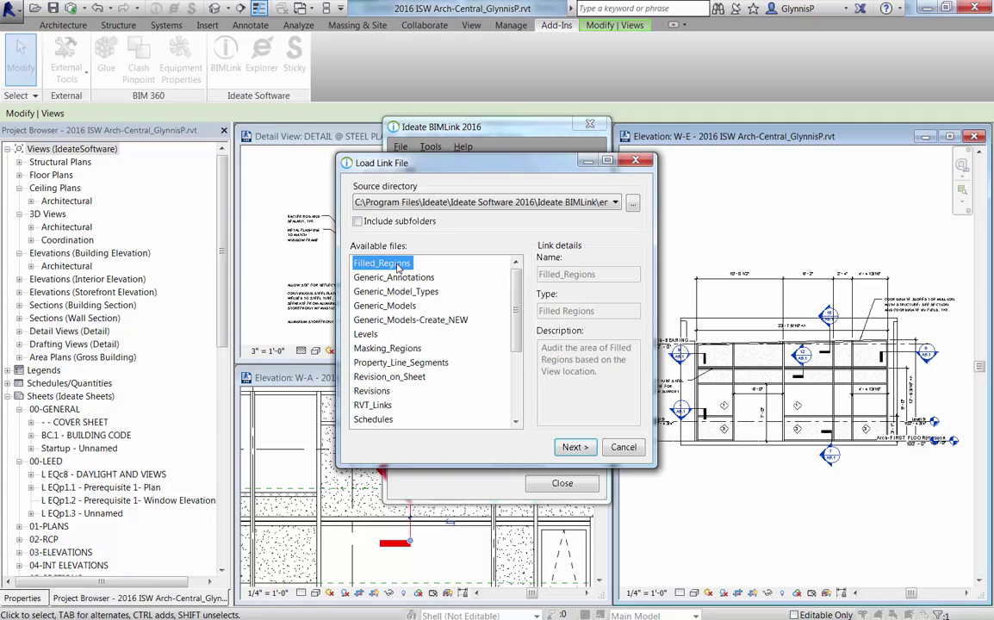
click(395, 278)
click(392, 321)
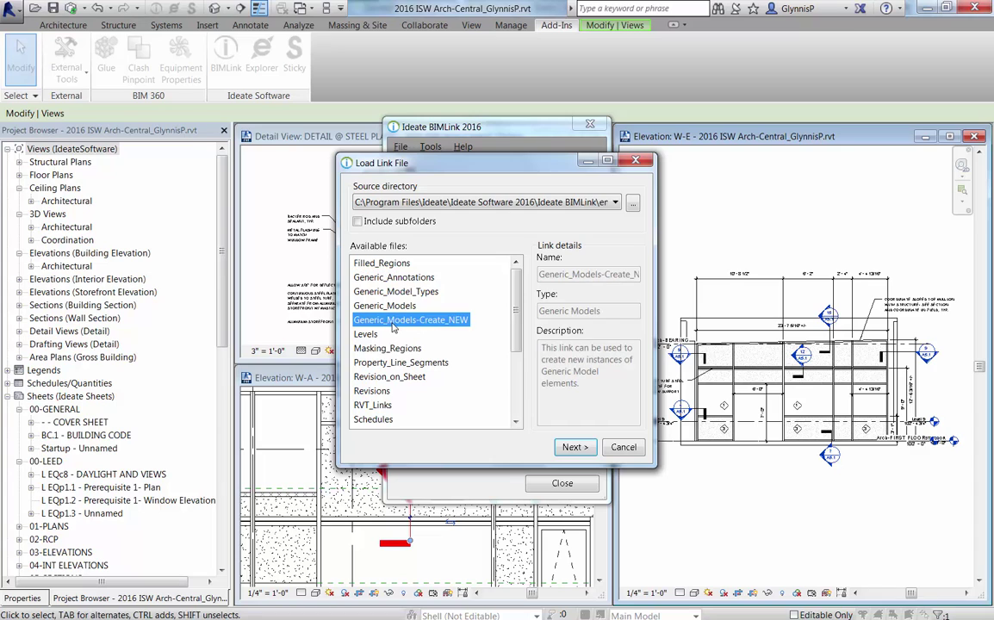
click(389, 348)
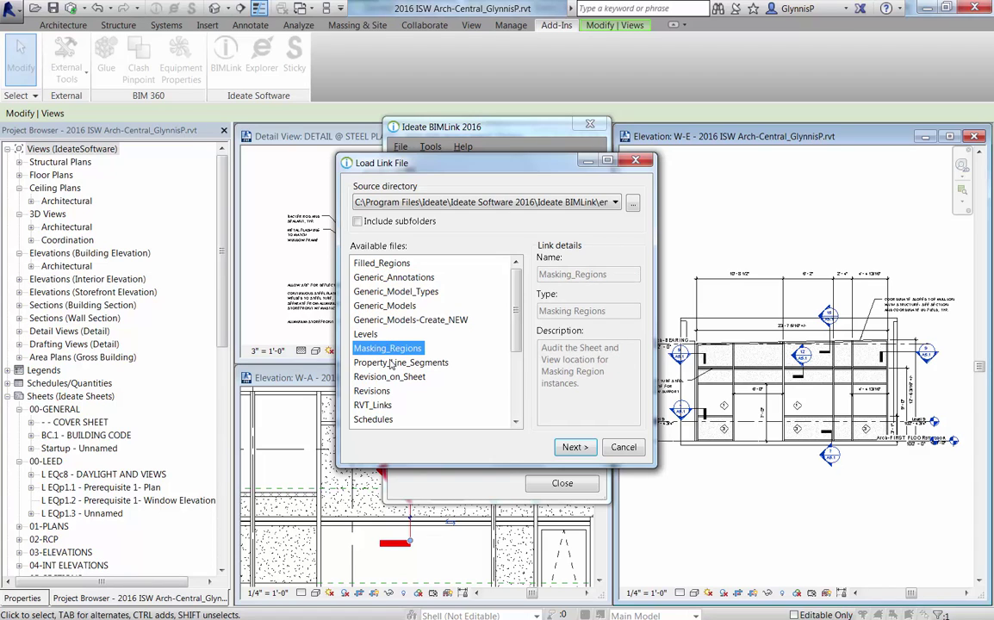
click(392, 363)
click(388, 376)
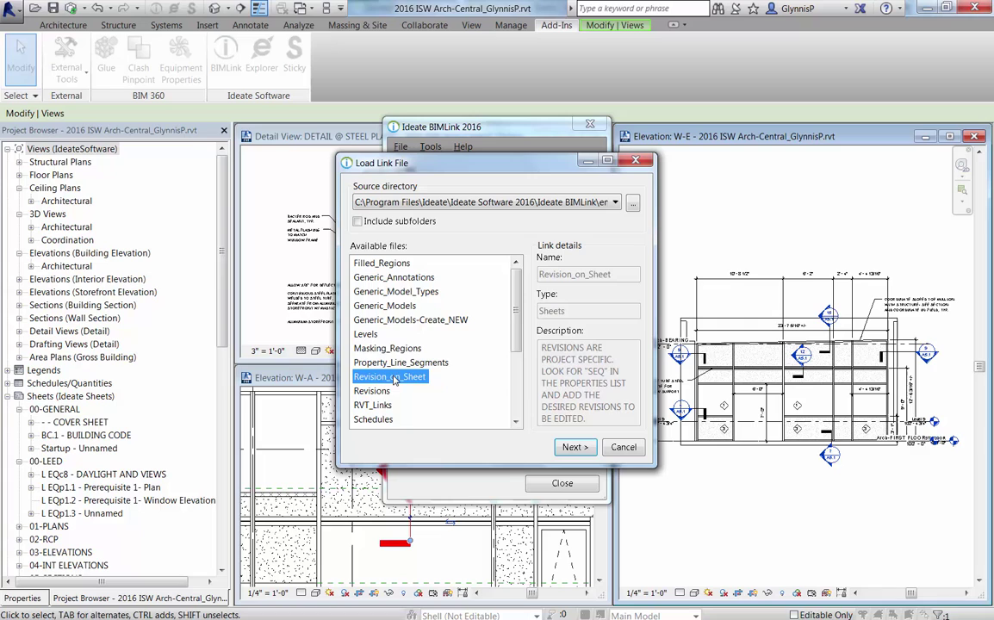
click(374, 391)
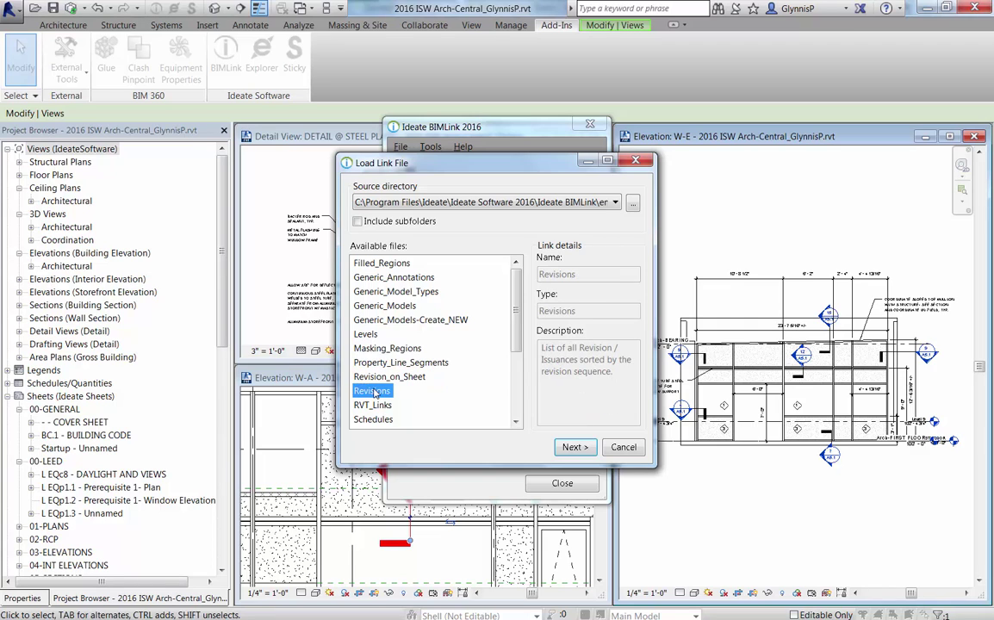
scroll(508, 388, down, 3)
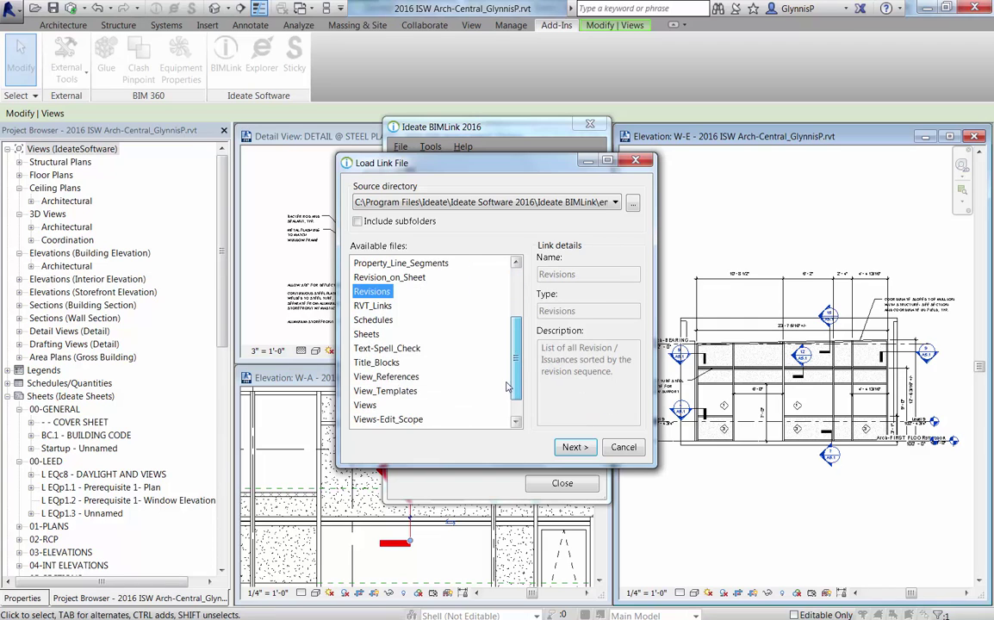
scroll(508, 387, down, 1)
Browse the sample folders including COBie Links, return to en-US, and choose View_References.
click(523, 203)
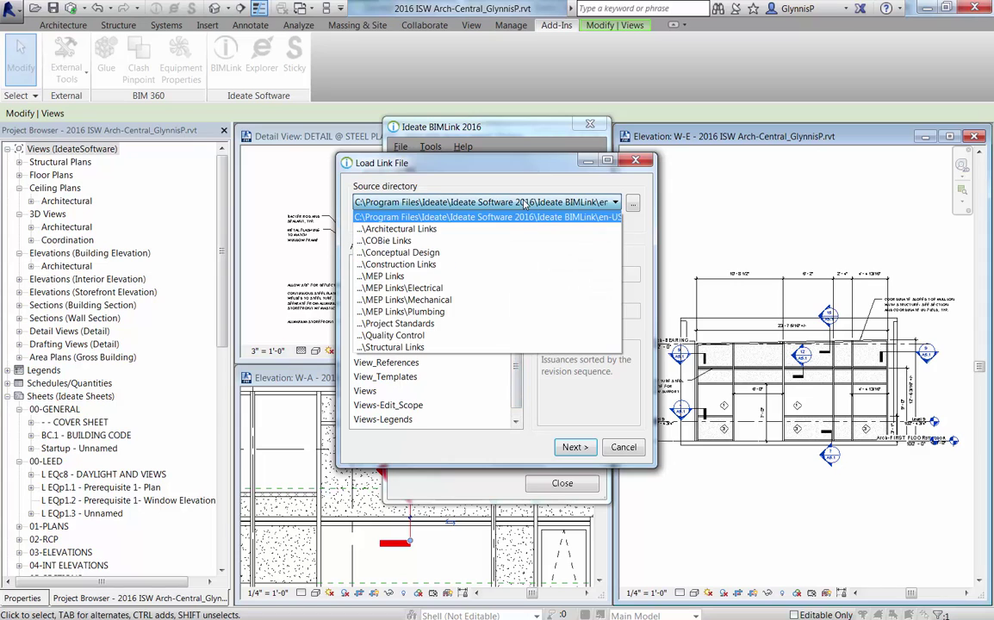
click(388, 240)
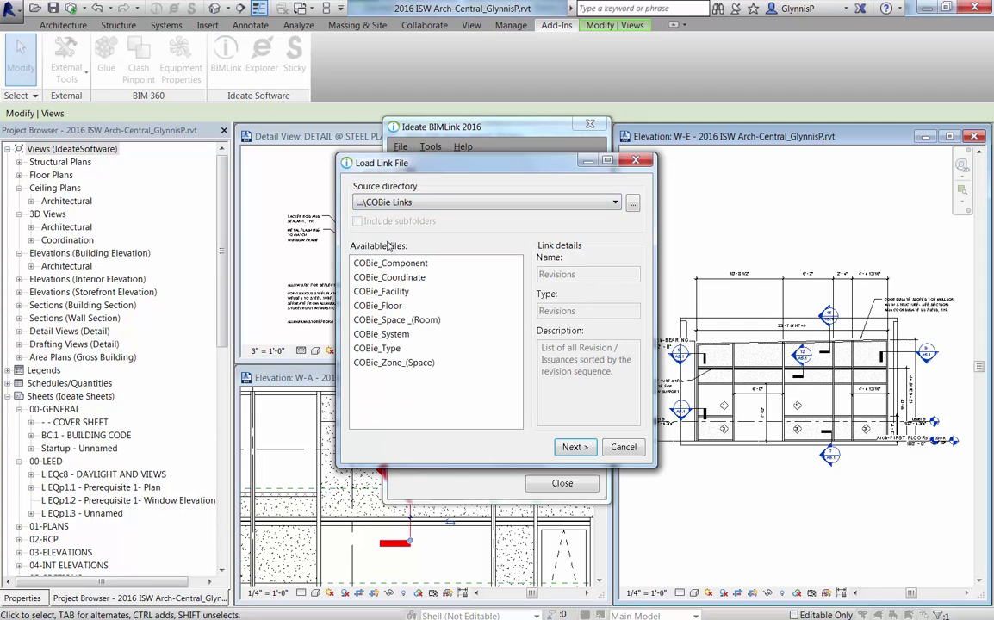
click(401, 202)
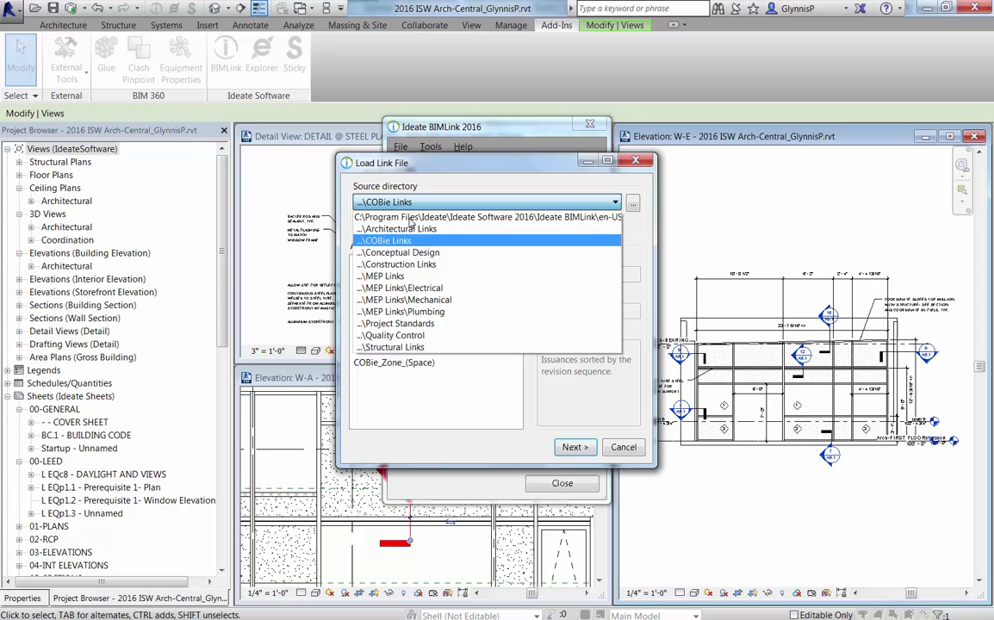
click(409, 218)
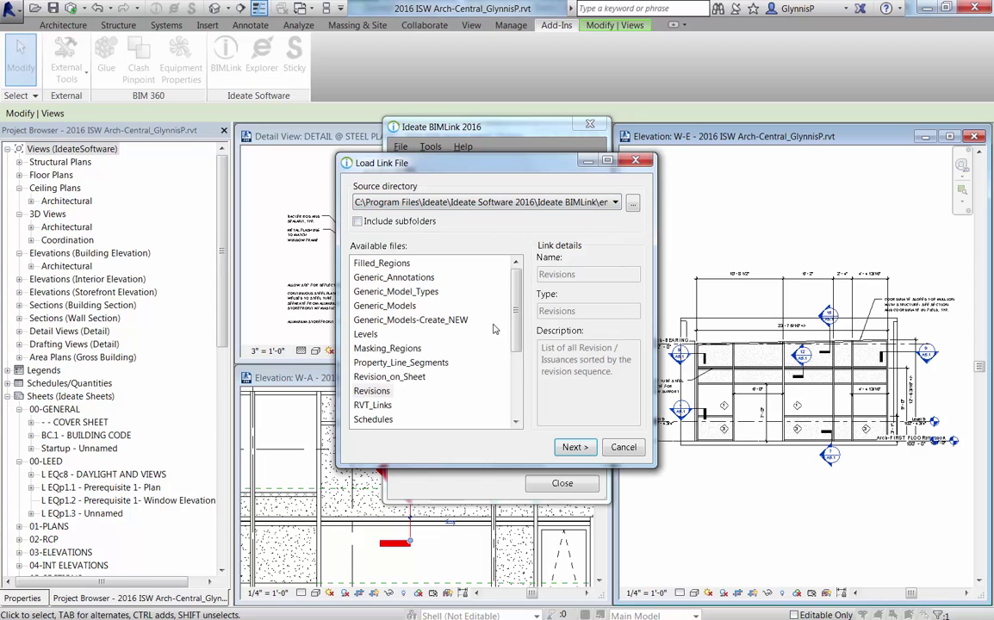
drag(517, 323, 517, 381)
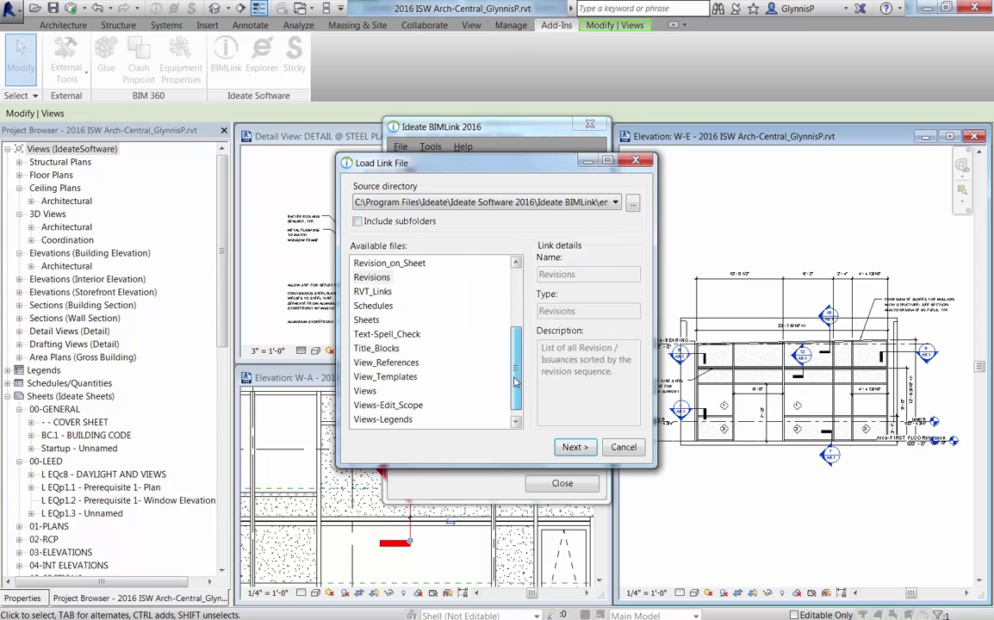
click(403, 364)
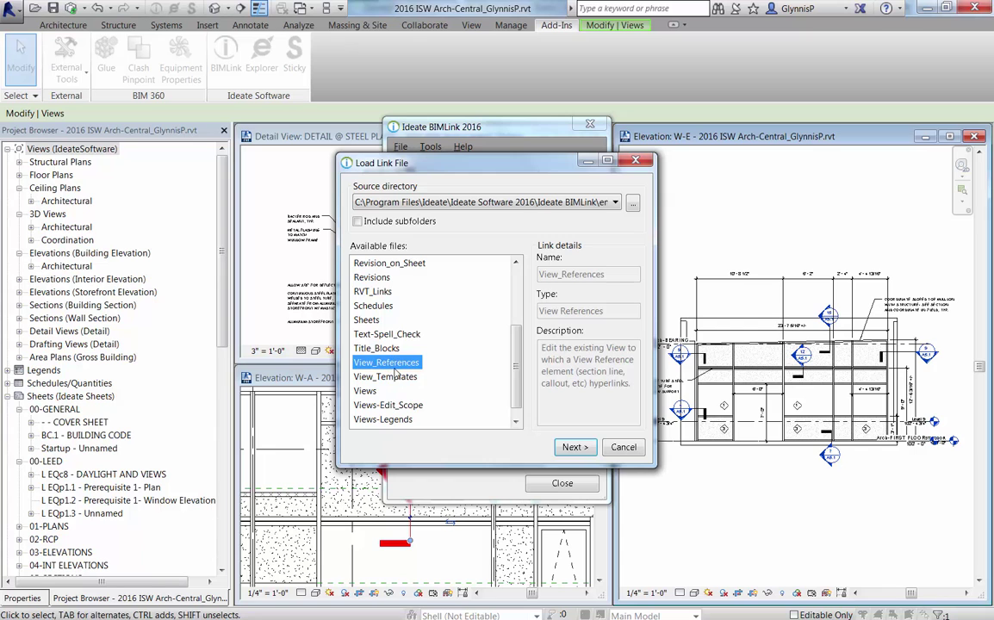
Review View_References' Family Name and Type Name properties and Is a Reference filter, then add the link.
click(574, 447)
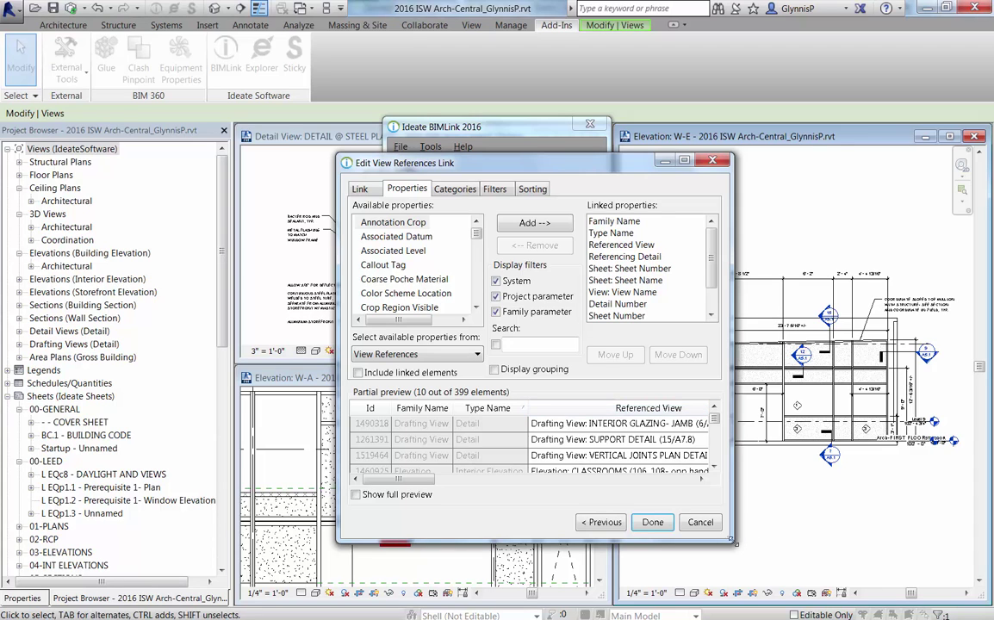
drag(732, 543, 857, 555)
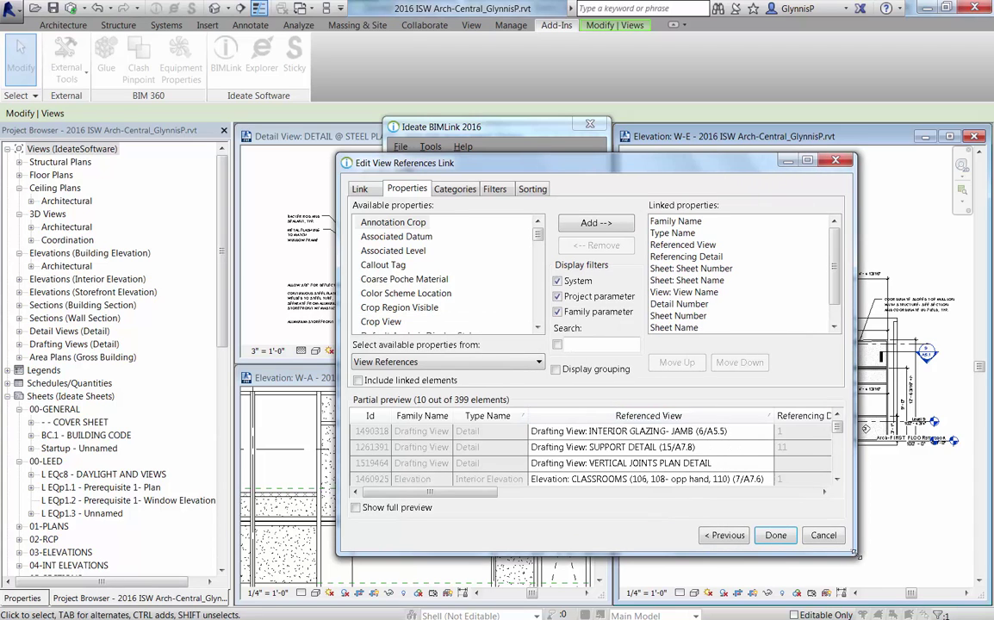
click(676, 222)
click(678, 233)
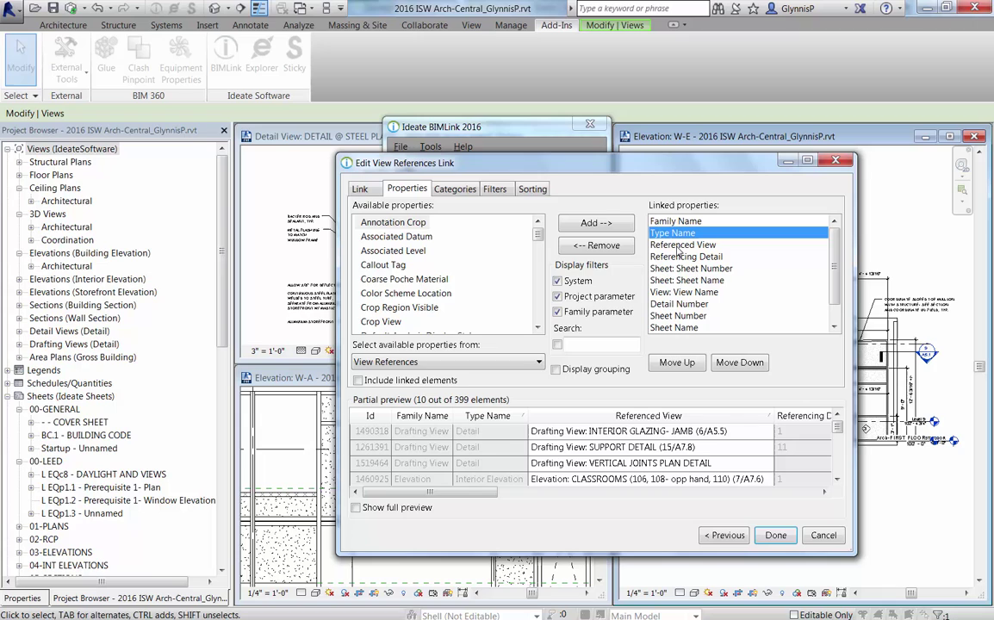
click(494, 189)
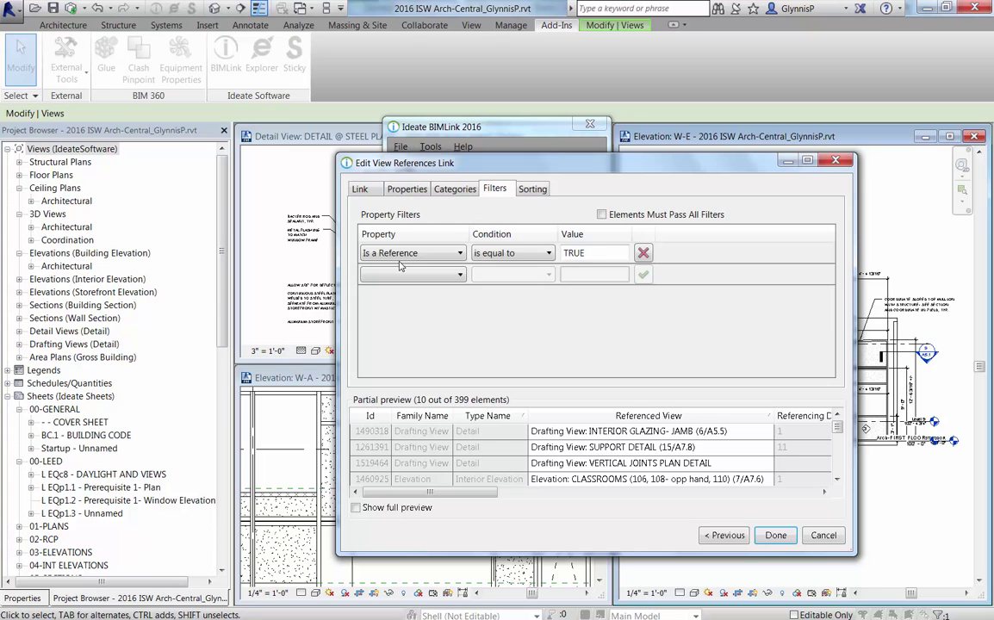
click(775, 535)
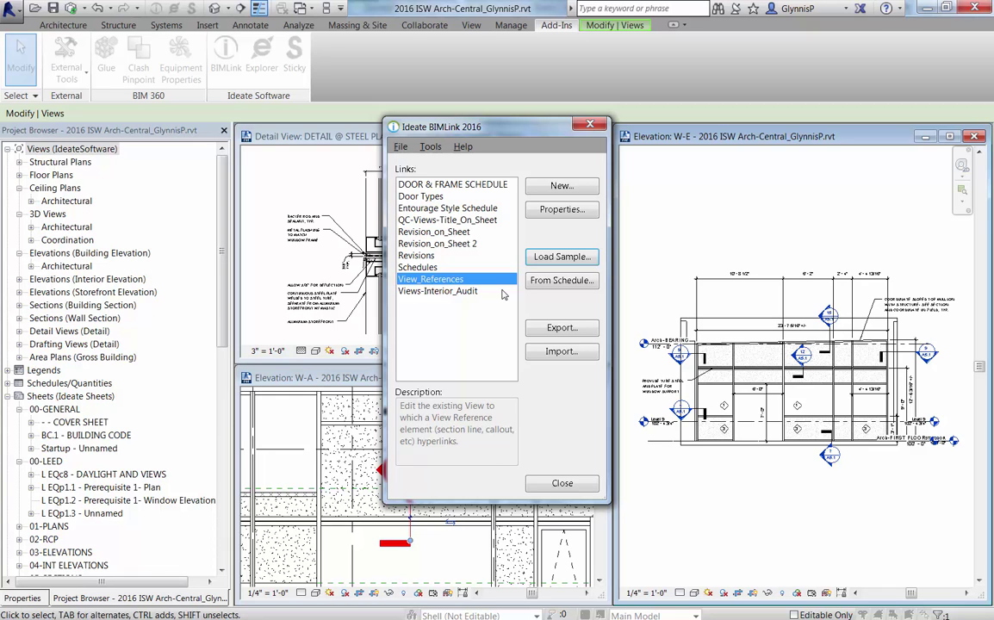
Export the View_References link to View_References3.xlsx and open it in Excel.
click(561, 328)
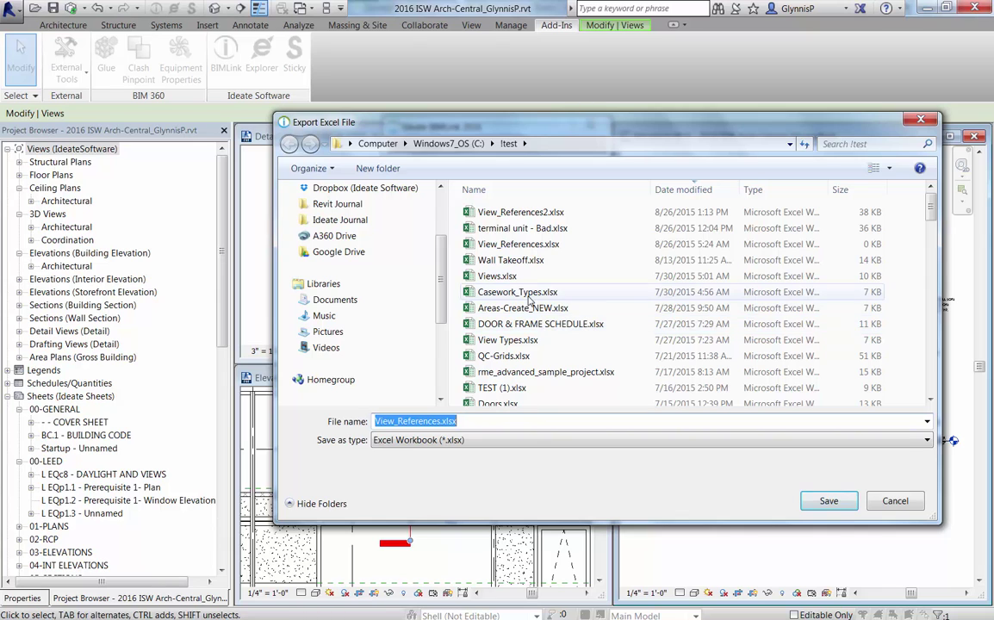
click(441, 422)
key(Return)
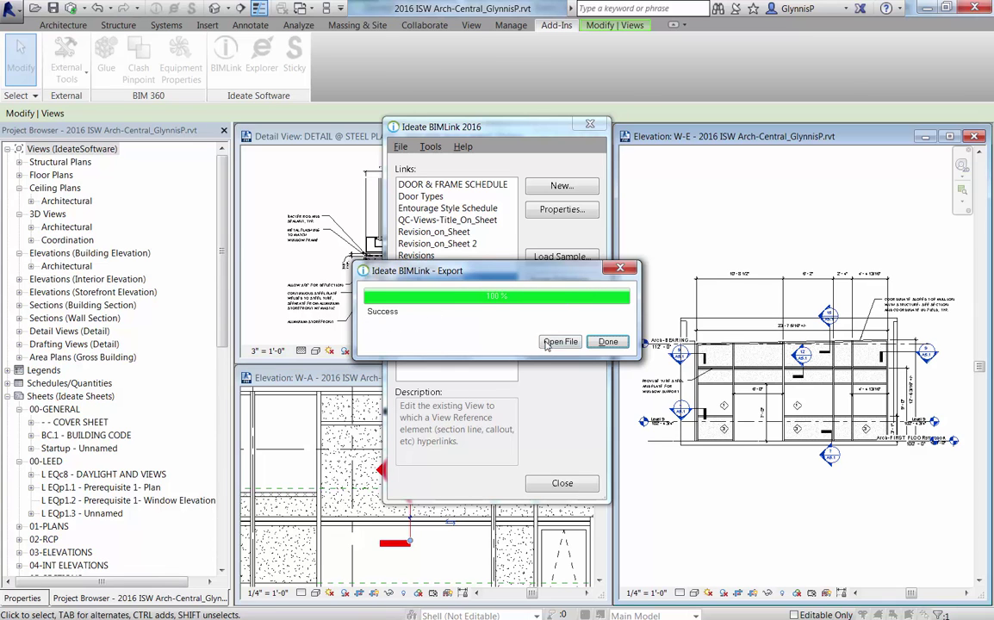
click(546, 343)
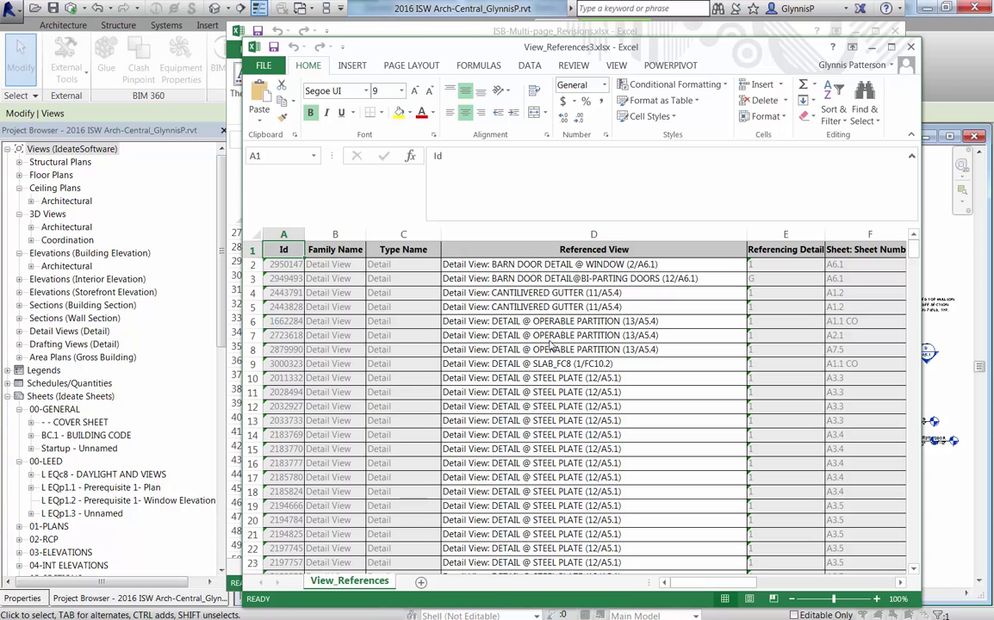
Paste DETAIL @ SUNSCREEN (5/A5.2) from D32 over the STEEL PLATE references in D10–D31.
click(638, 379)
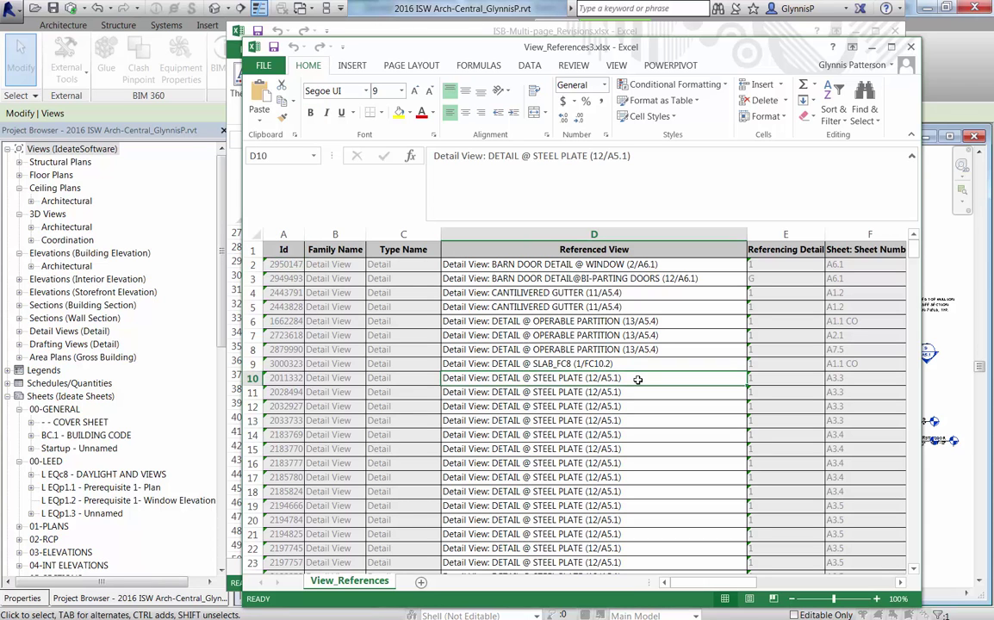
scroll(637, 380, down, 5)
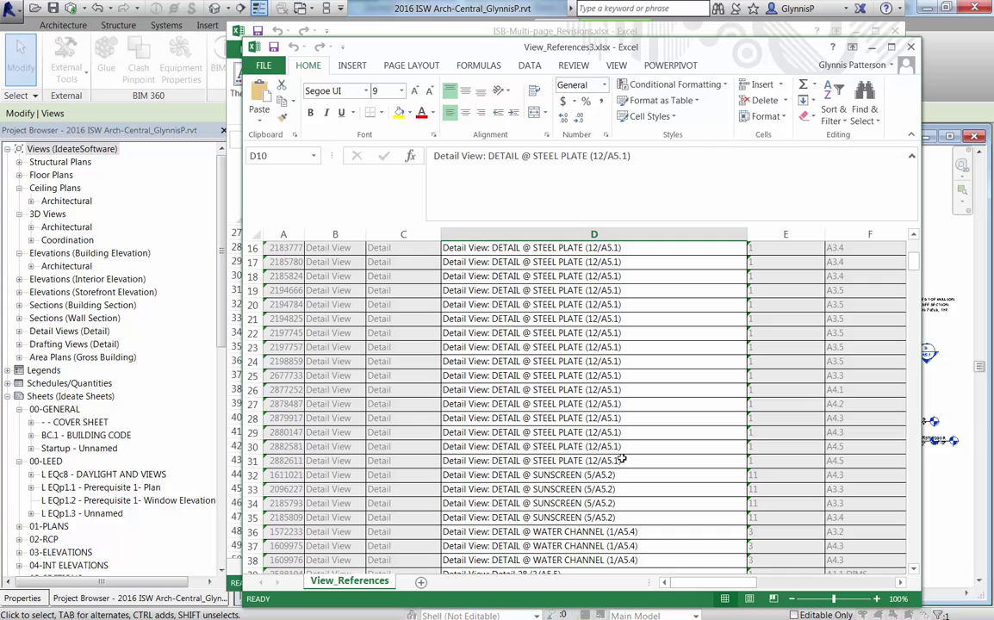
click(619, 475)
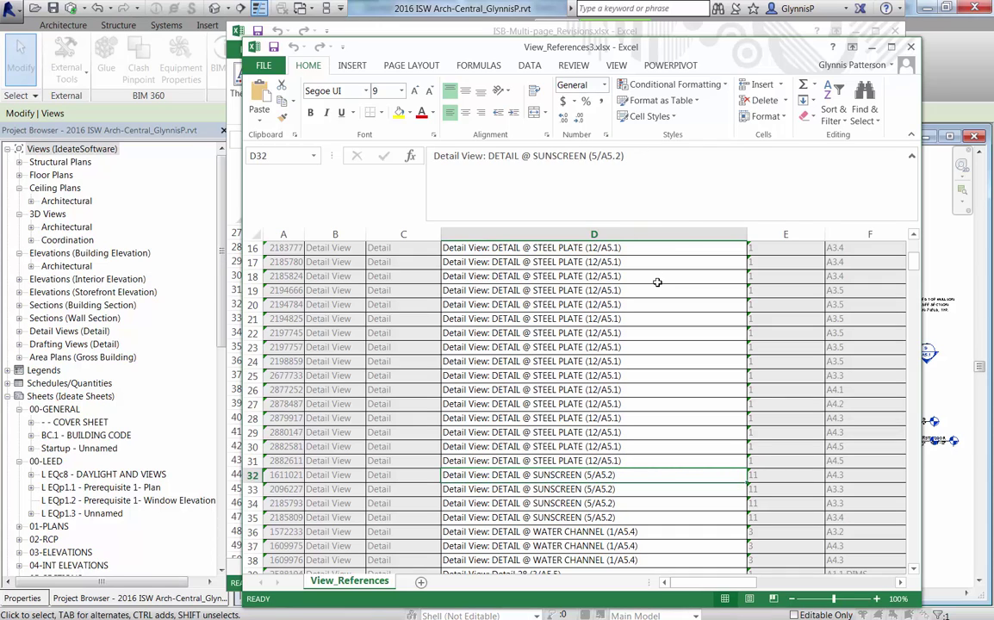
key(ctrl+c)
drag(659, 461, 642, 379)
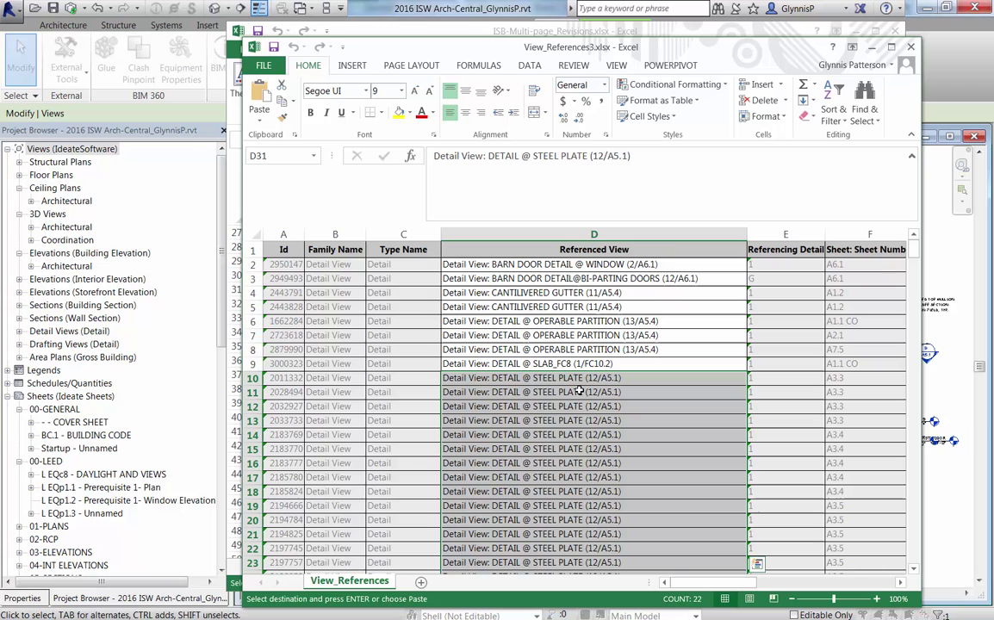
key(ctrl+v)
scroll(615, 379, down, 6)
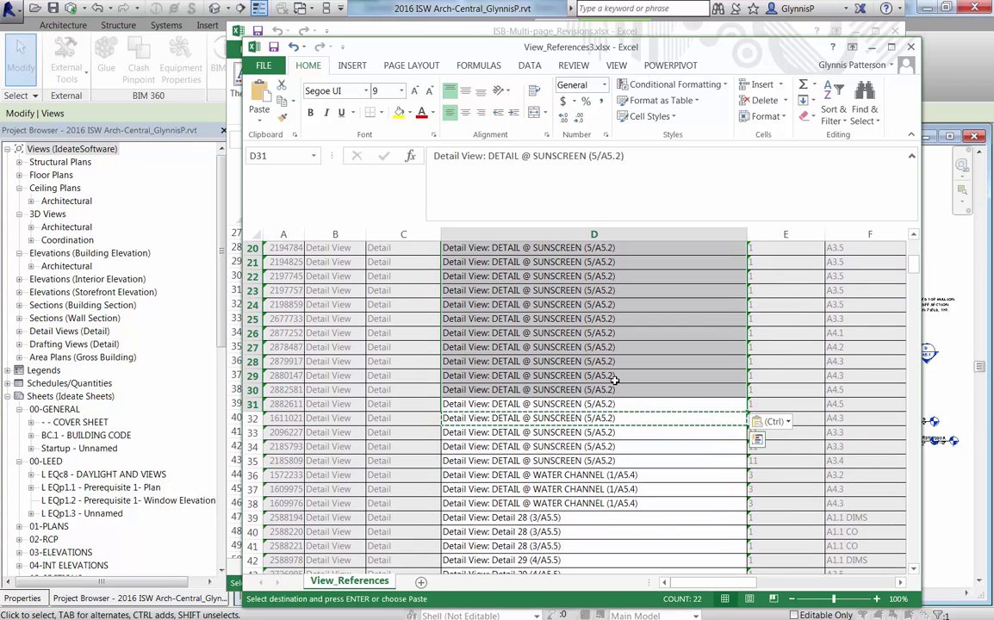
click(586, 431)
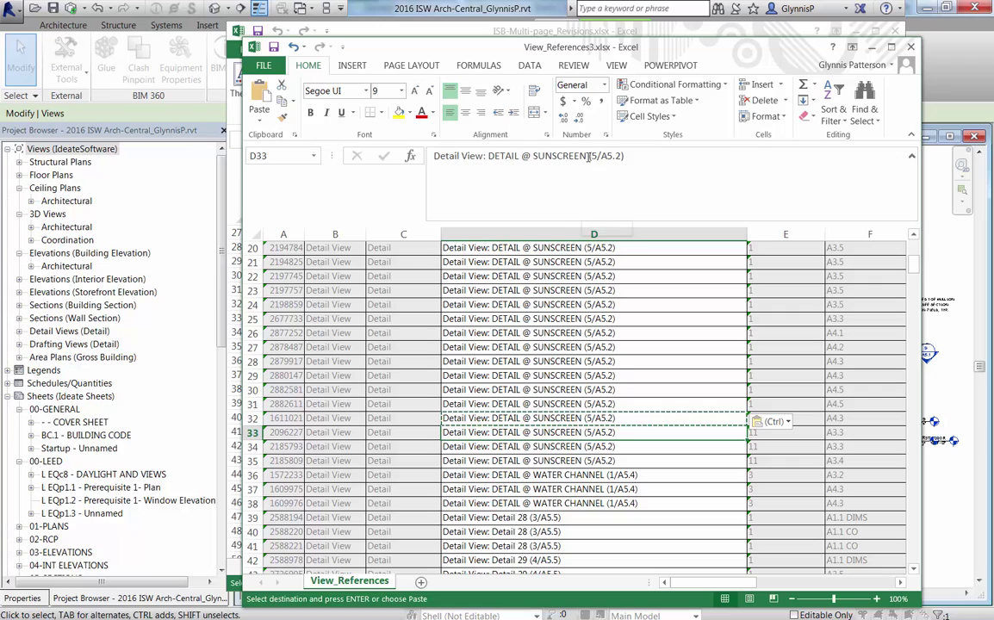
Delete the (5/A5.2) suffix from cell D33's text.
drag(589, 156, 625, 156)
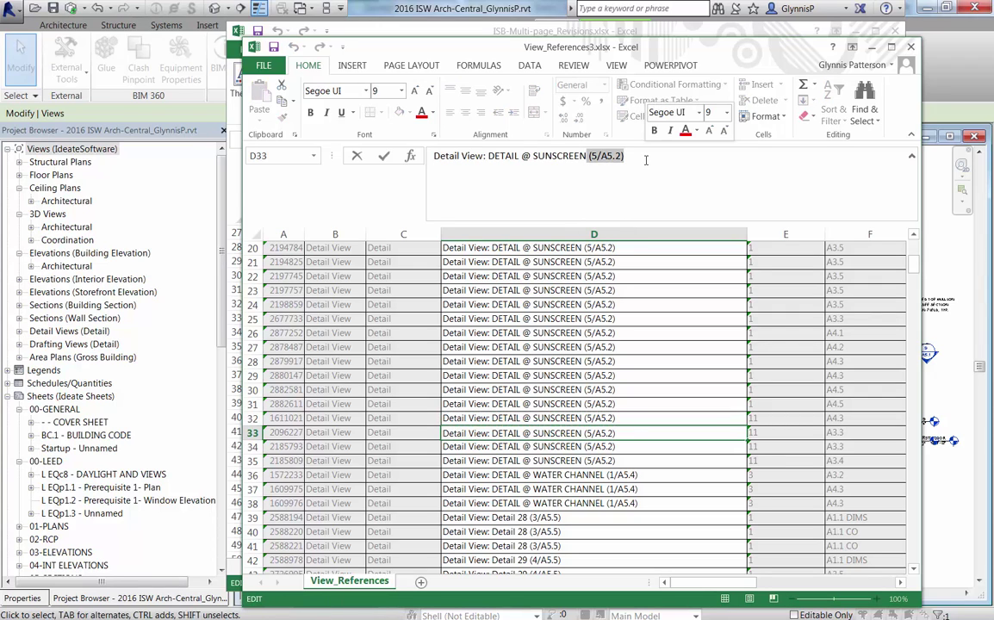
key(BackSpace)
click(712, 347)
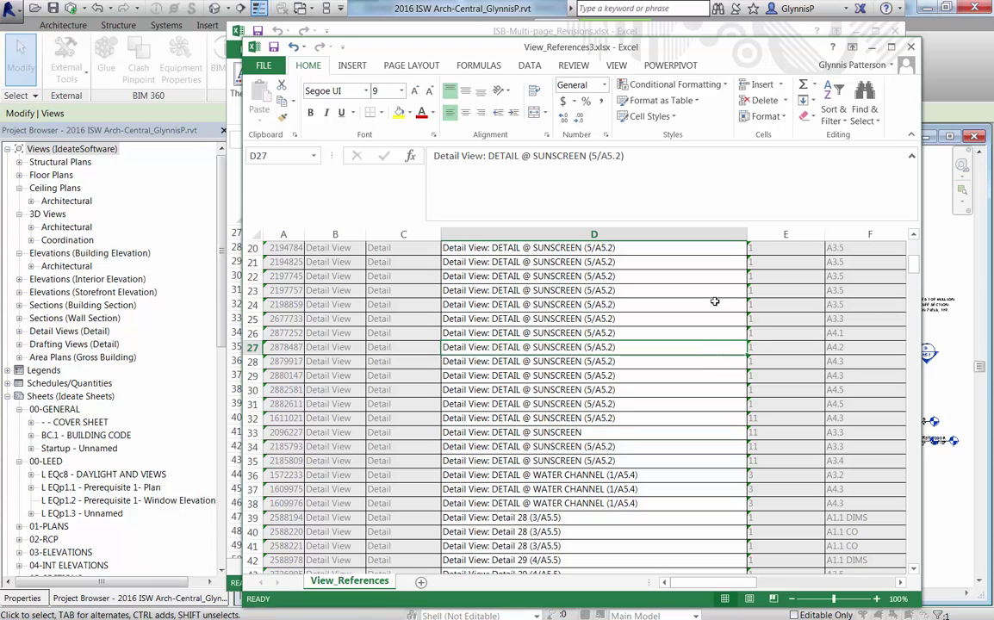
Save and close View_References3.xlsx, close the revisions workbook unsaved, and return to BIMLink.
click(911, 47)
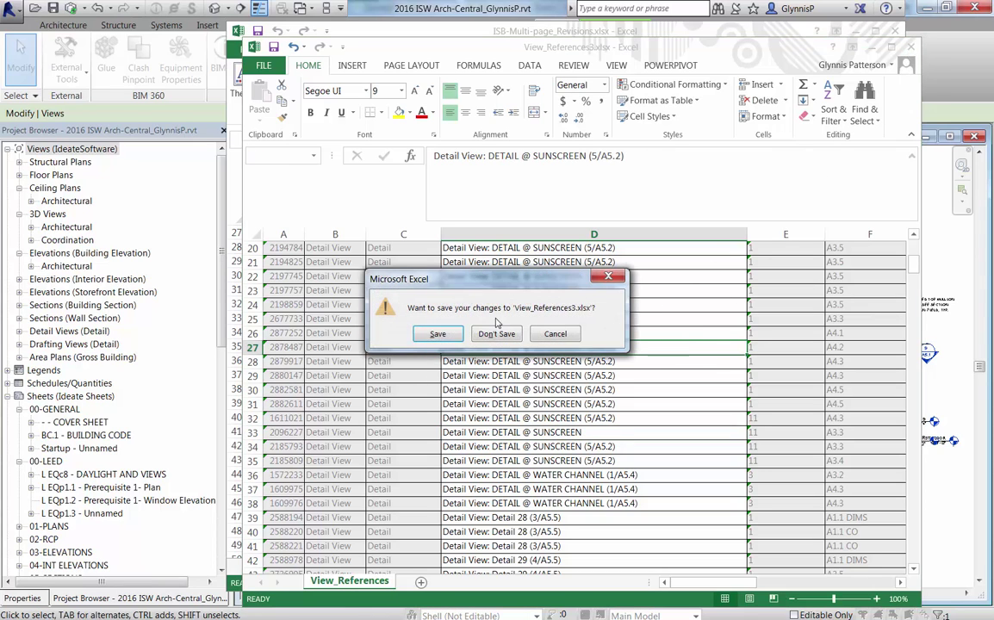
click(442, 336)
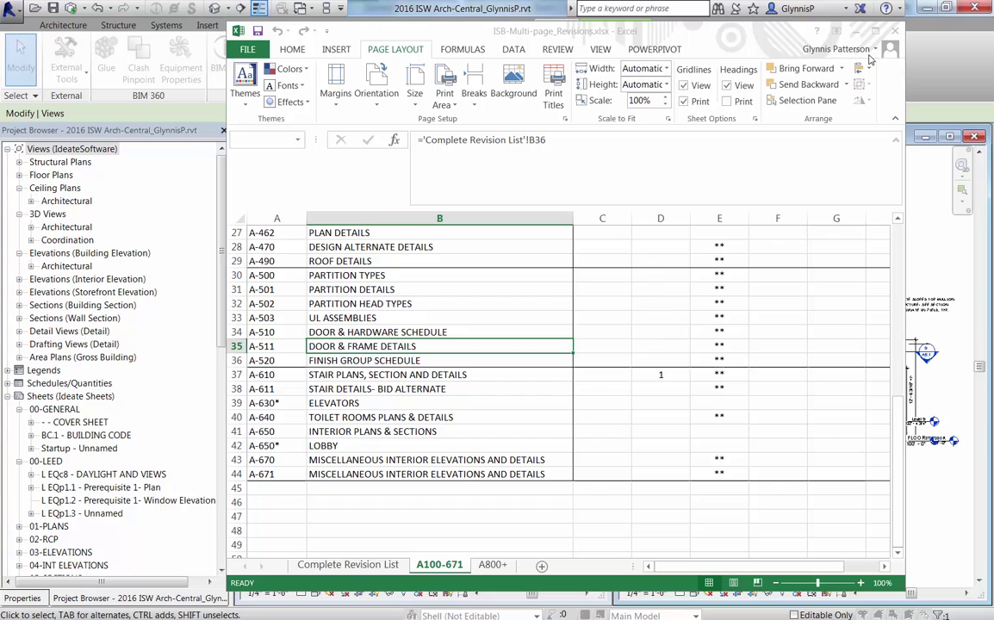
click(895, 31)
click(485, 351)
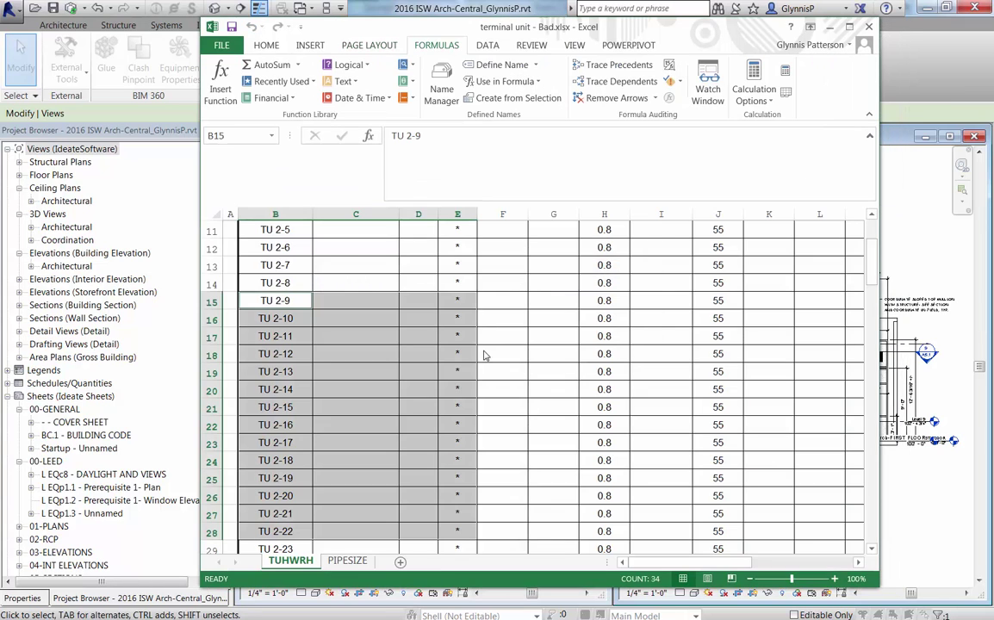
click(880, 263)
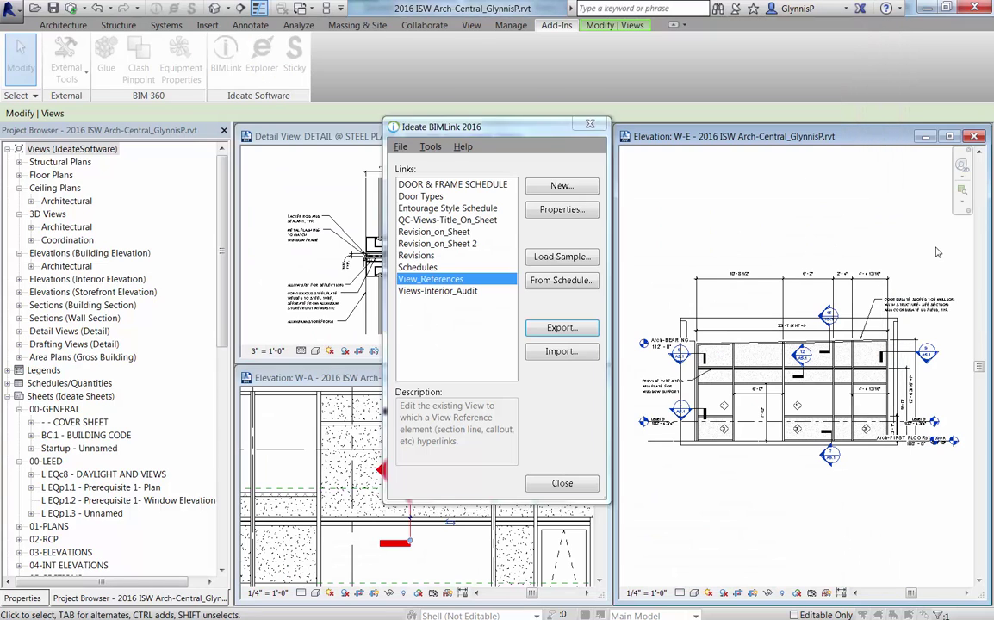
Import View_References3.xlsx into the model after reviewing the changed SUNSCREEN rows in the preview.
click(560, 352)
click(591, 212)
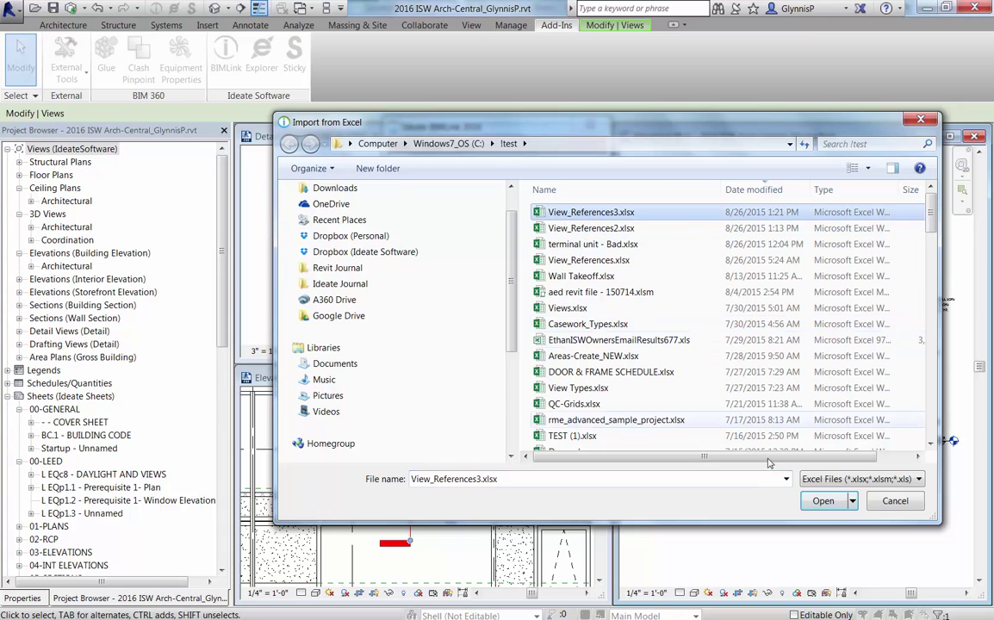
click(825, 501)
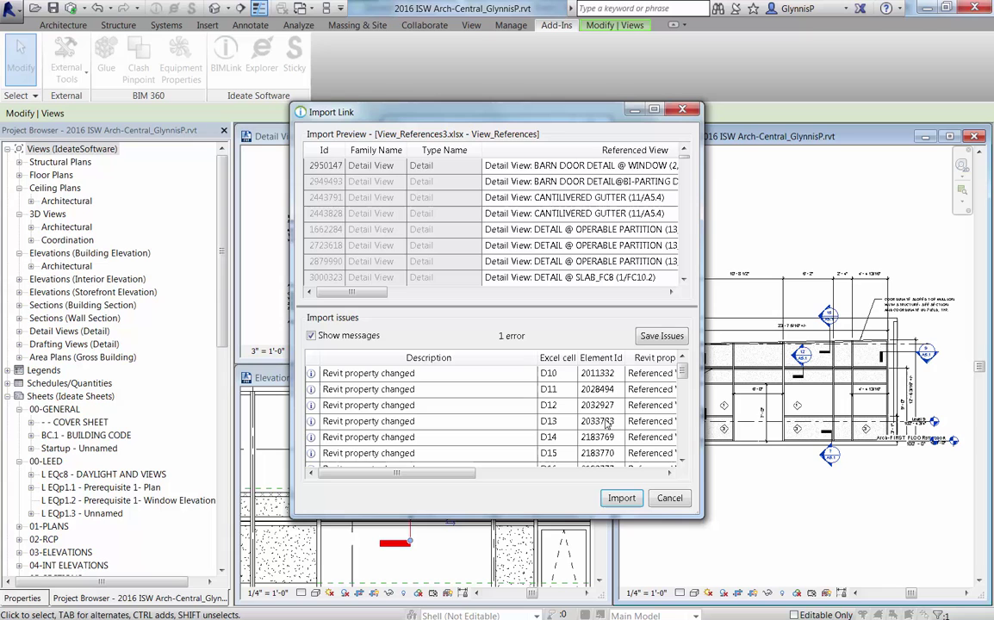
drag(698, 518, 873, 550)
click(855, 294)
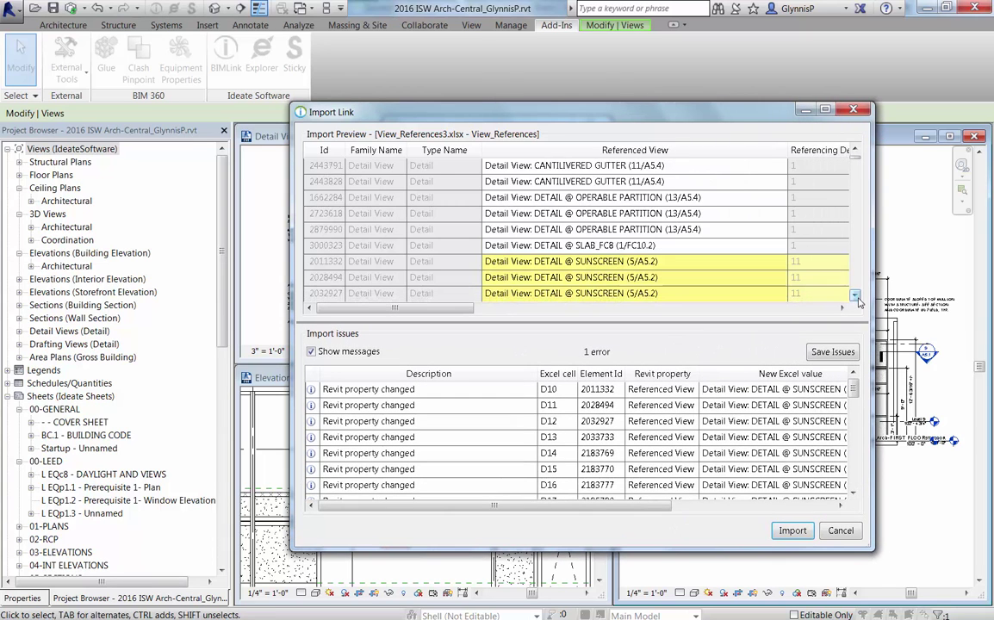
click(855, 297)
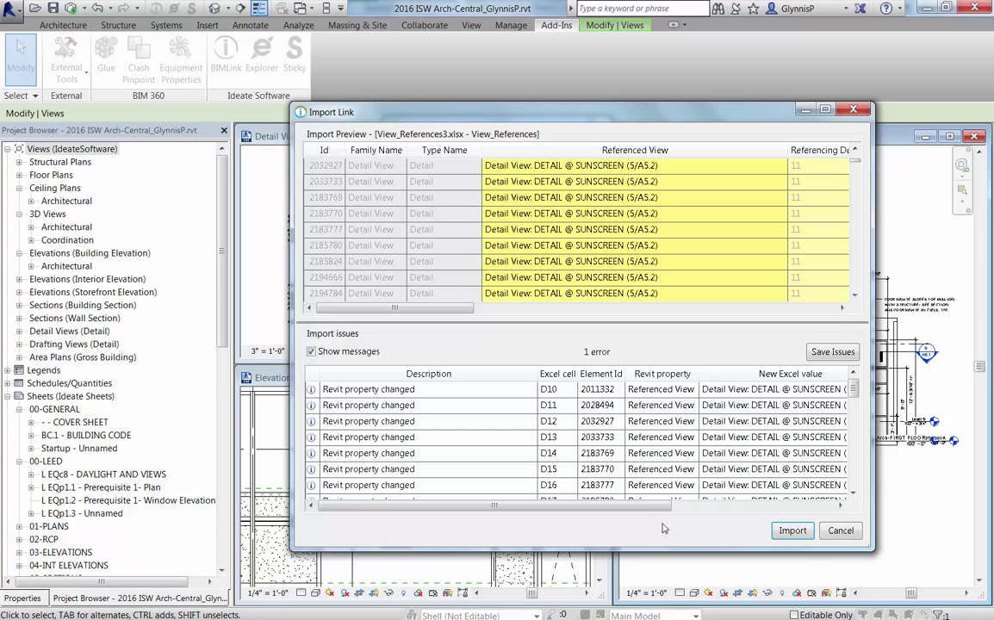
drag(653, 510, 813, 514)
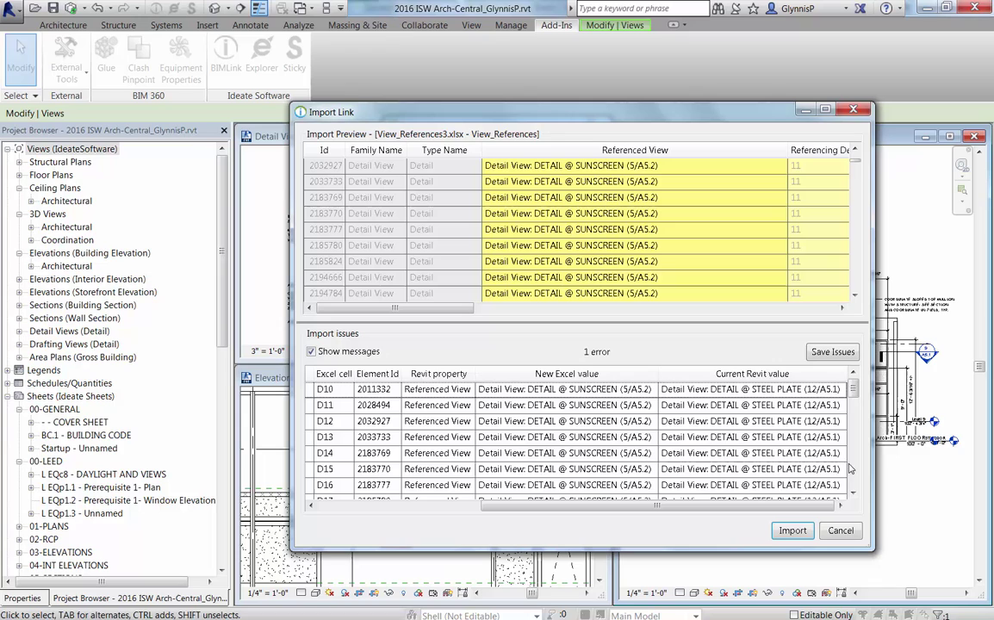
click(854, 472)
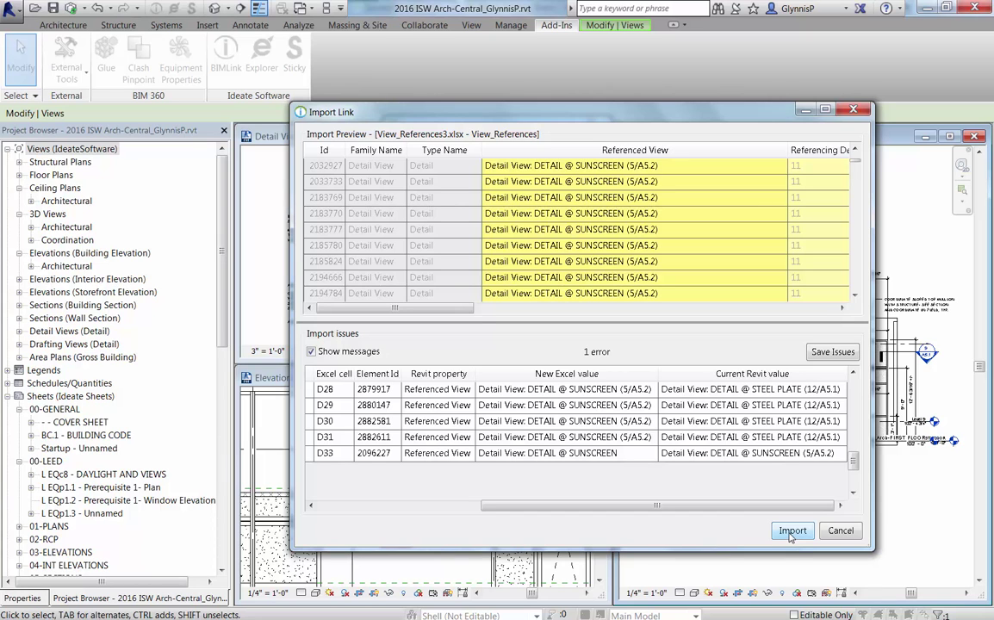
click(791, 531)
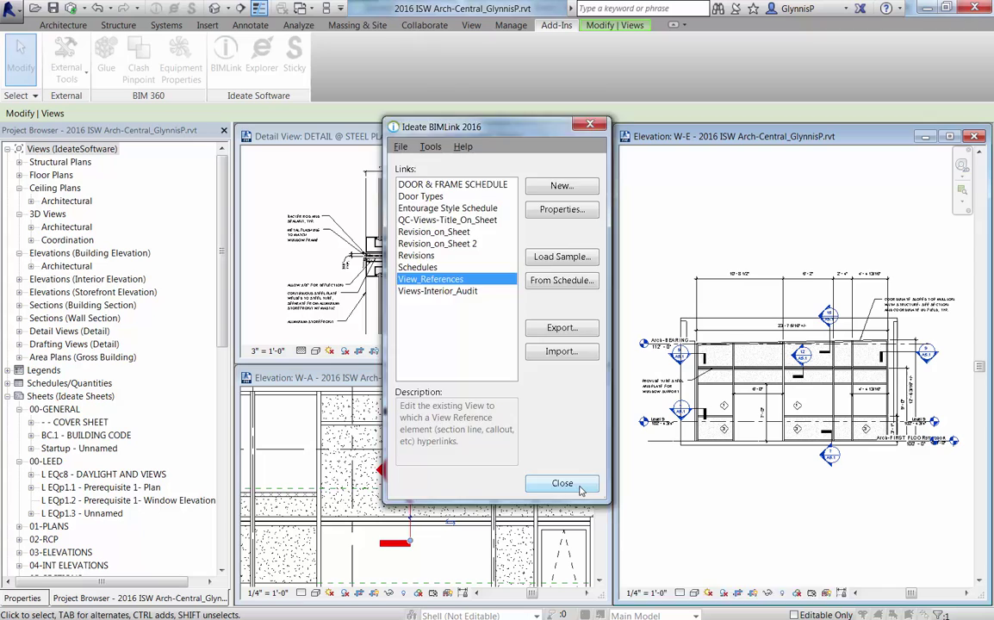
Close BIMLink, clear the selection, and open DETAIL @ SUNSCREEN from the W-A 5/A5.2 callout.
click(568, 485)
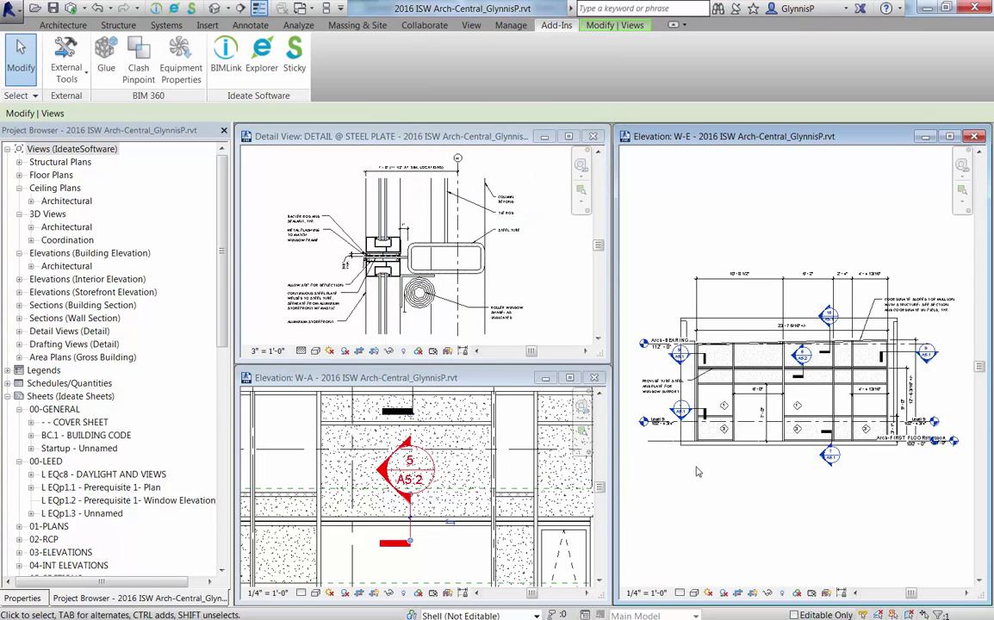
click(696, 508)
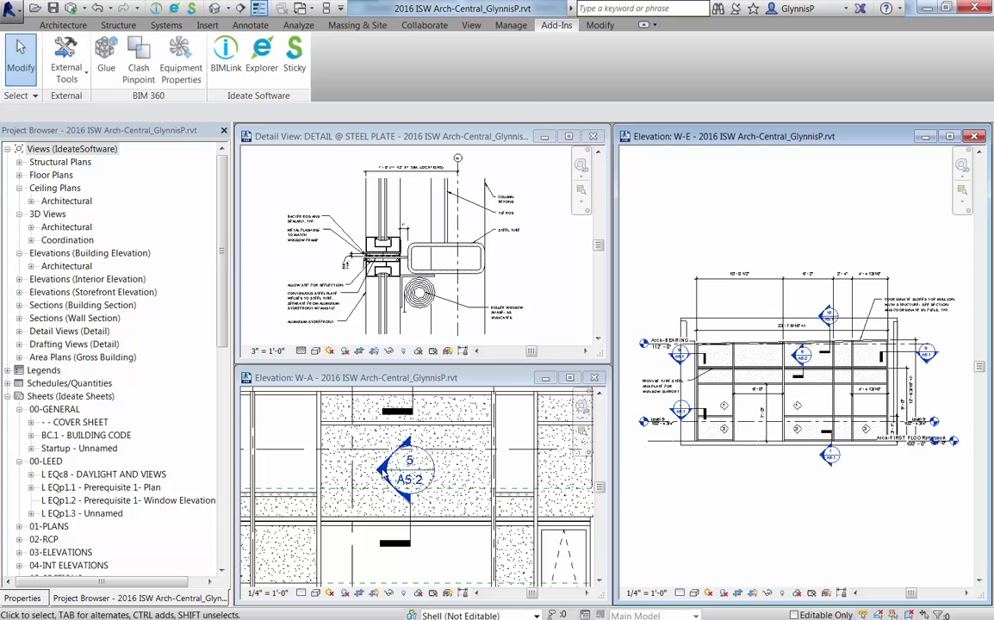
double_click(382, 472)
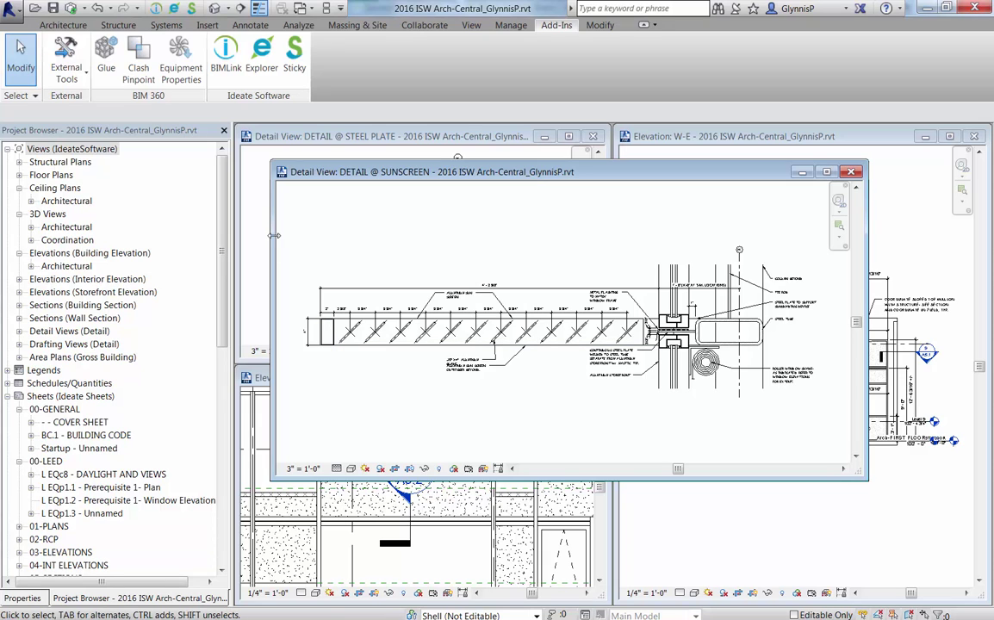
Reopen BIMLink and read the What's New with Ideate BIMLink help topic under Getting Started.
click(225, 69)
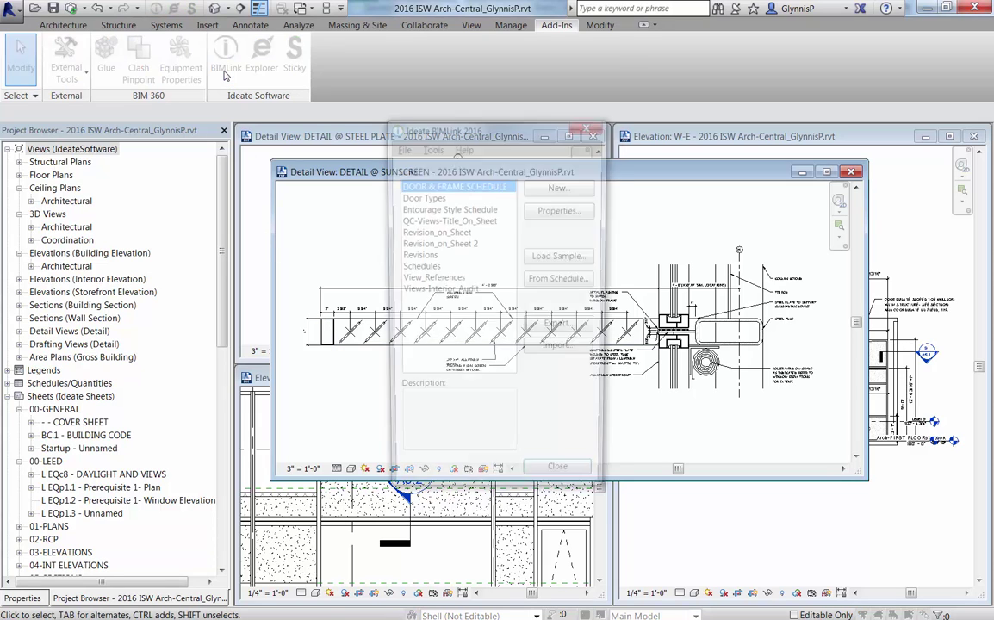
click(463, 148)
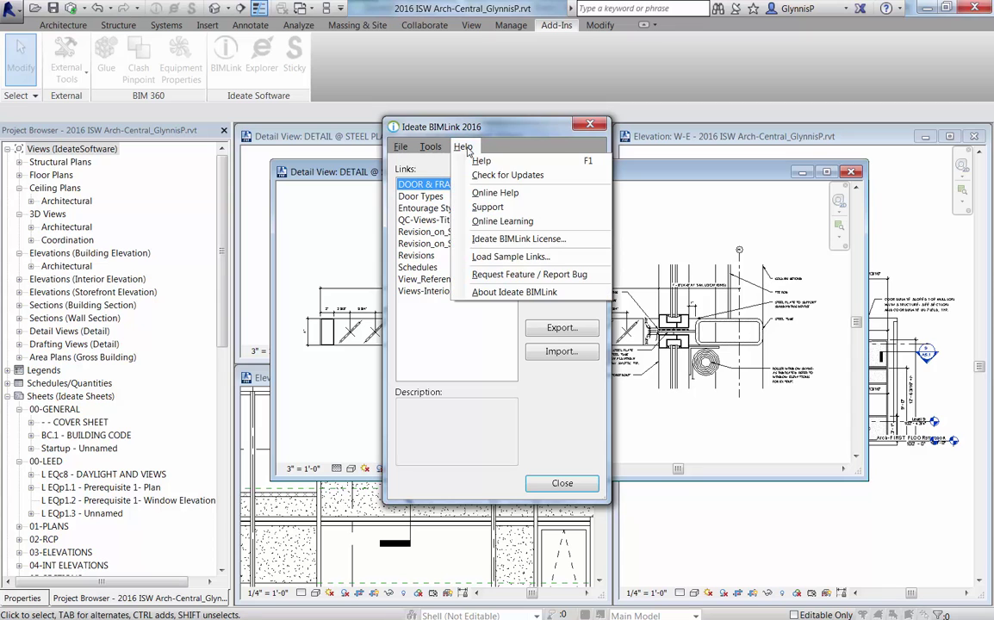
click(476, 161)
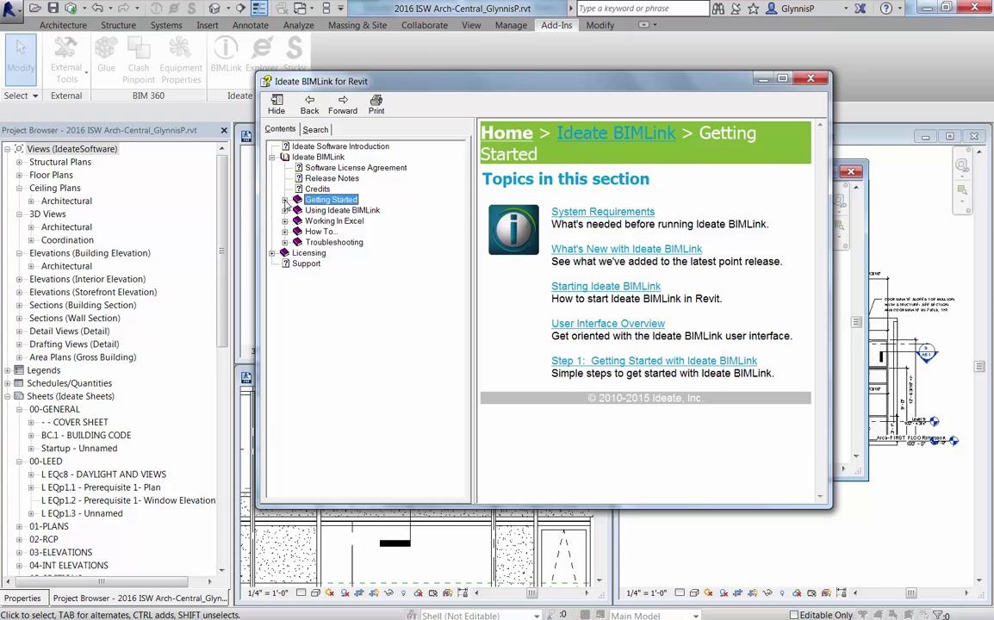
click(285, 200)
click(351, 222)
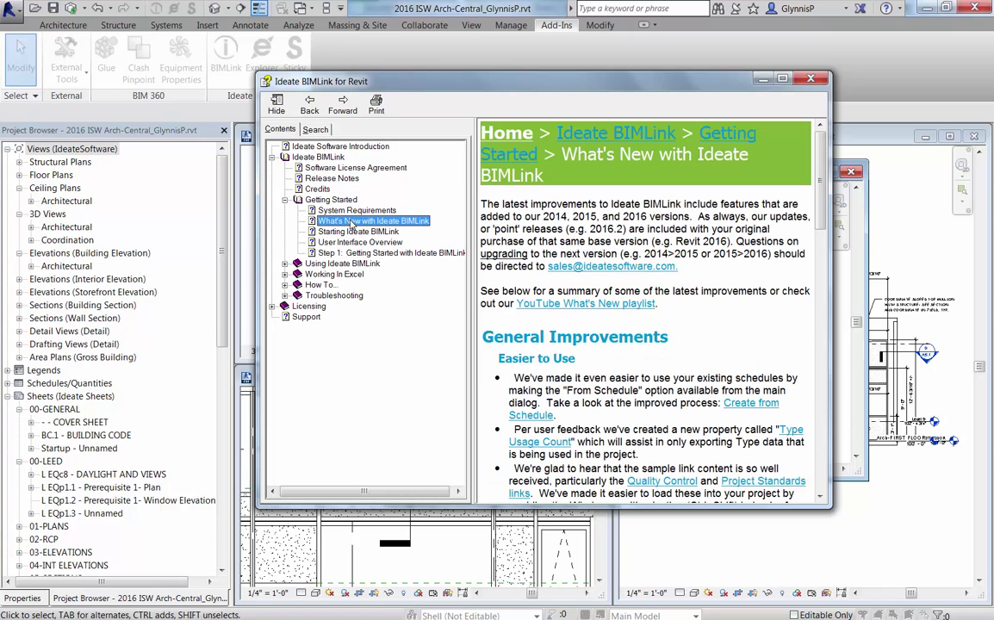
drag(823, 217, 817, 455)
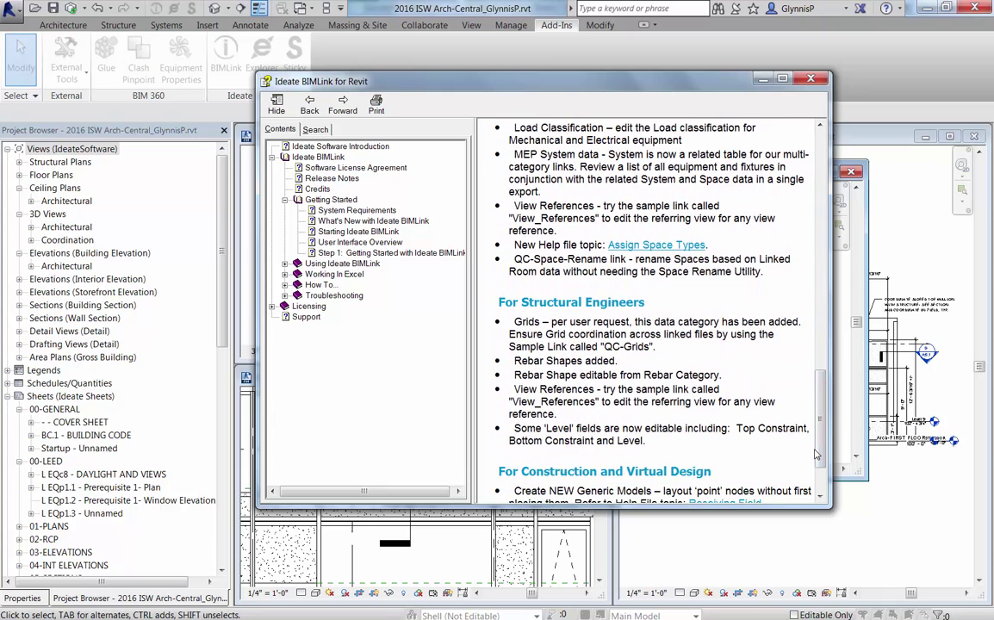